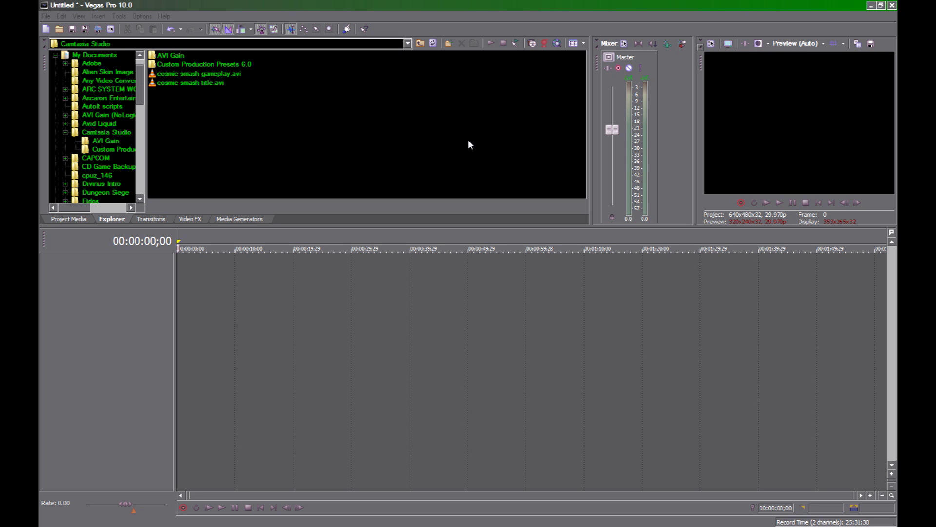
Set field order to None (progressive), rendering quality to Preview and deinterlace method to None.
left_click(711, 44)
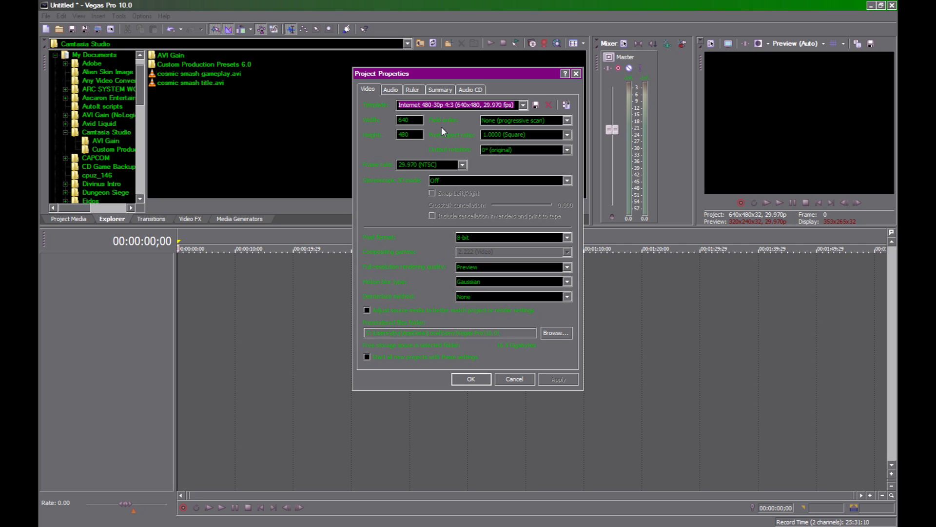
left_click(568, 120)
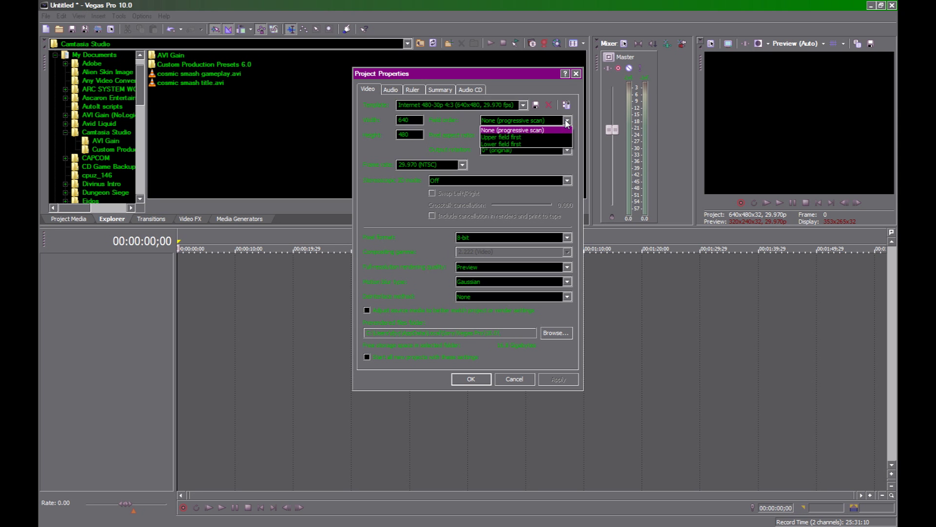
left_click(568, 122)
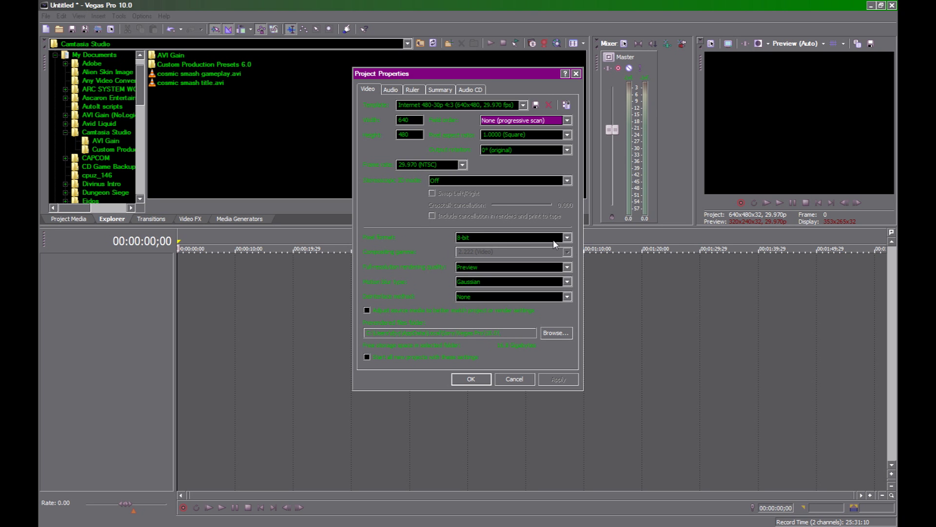
left_click(567, 266)
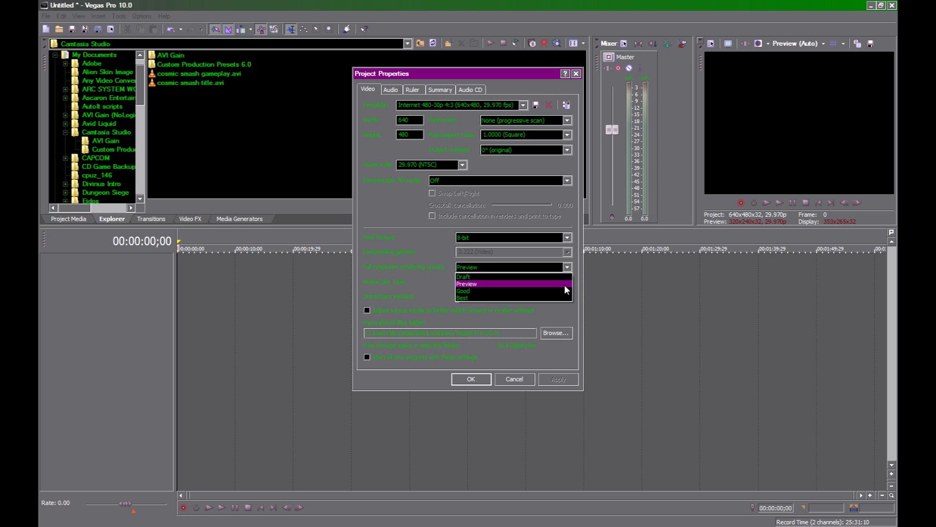
left_click(564, 285)
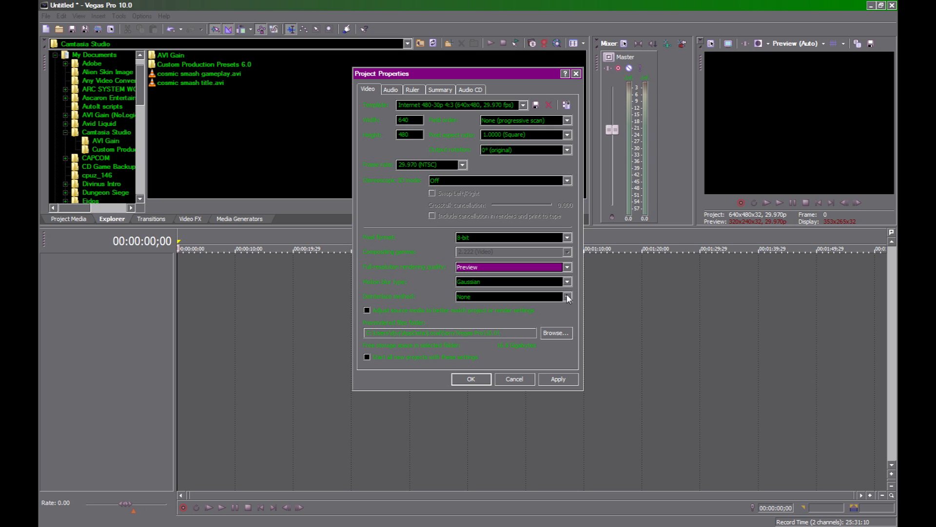
left_click(567, 297)
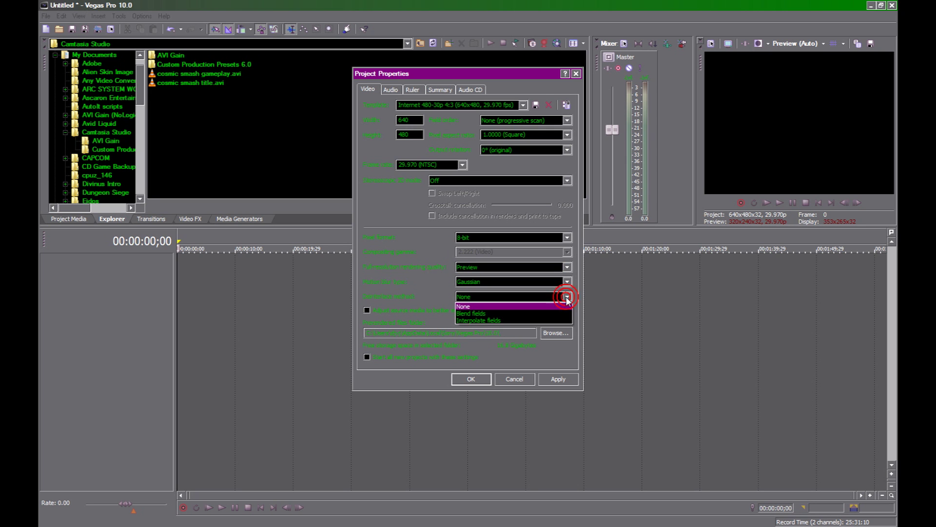
left_click(564, 306)
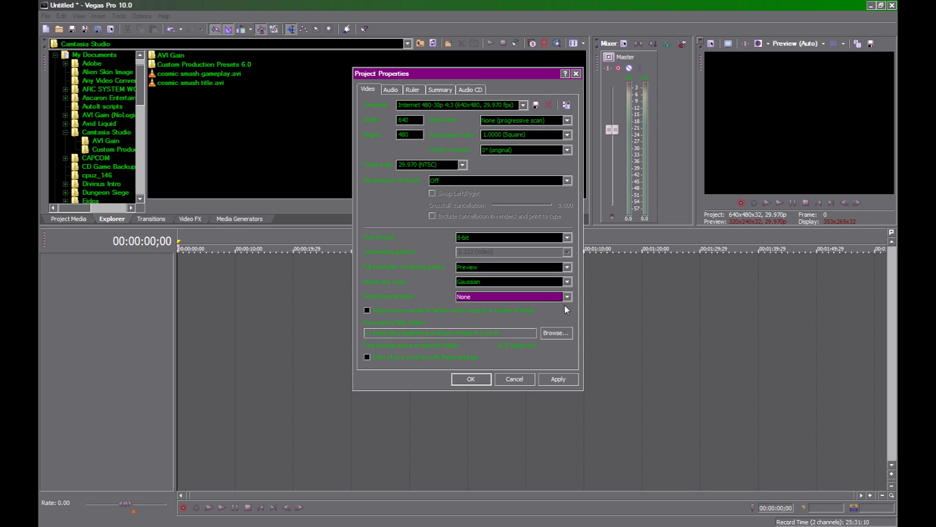
left_click(390, 90)
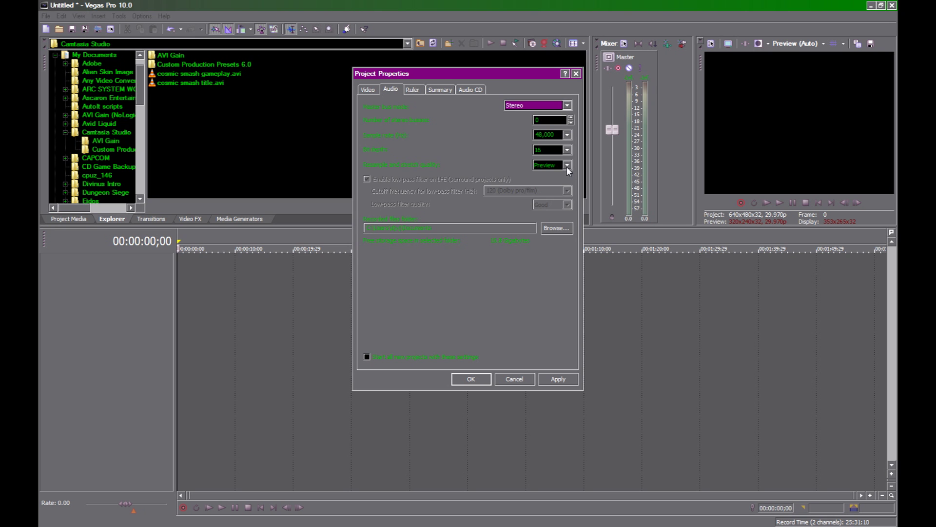
Tick 'Start all new projects with these settings' and choose the Hyperspin Videos template (640x480, 29.970 fps).
left_click(366, 92)
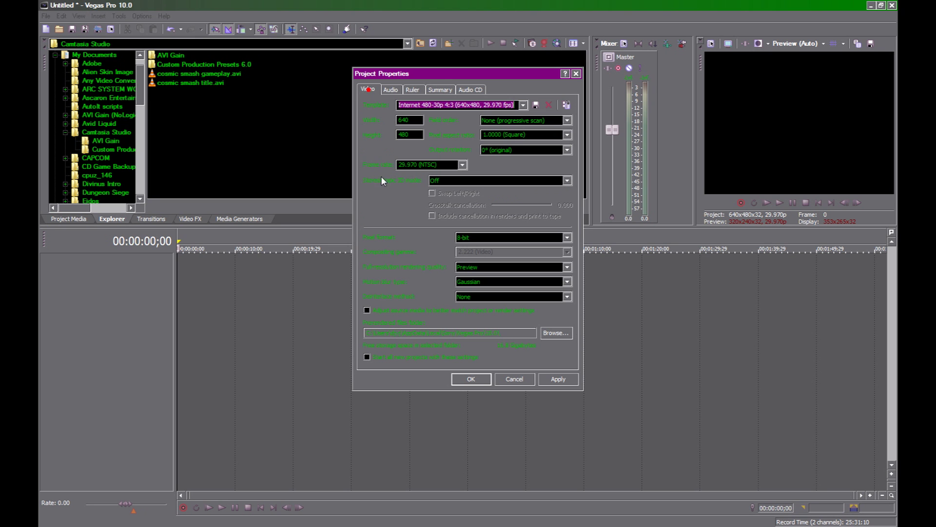
left_click(382, 358)
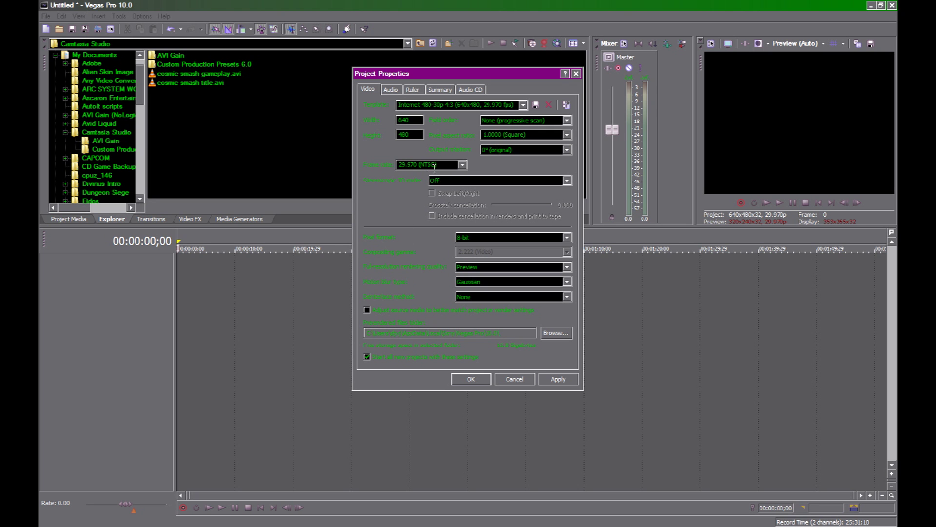
left_click(485, 105)
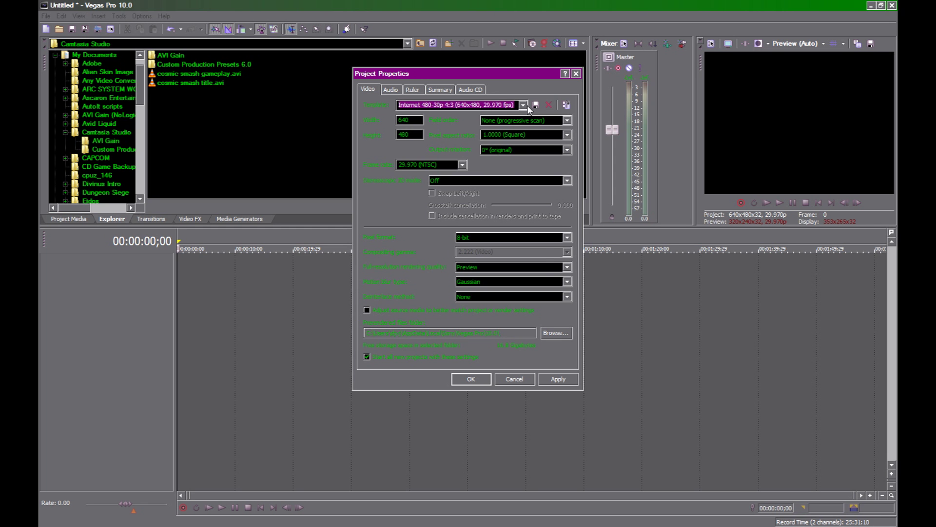
left_click(524, 105)
left_click(542, 229)
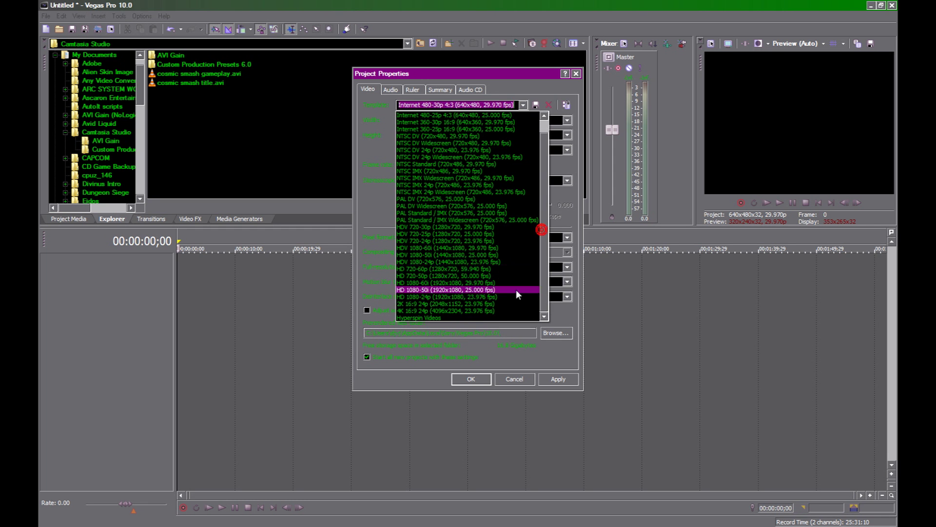
left_click(461, 318)
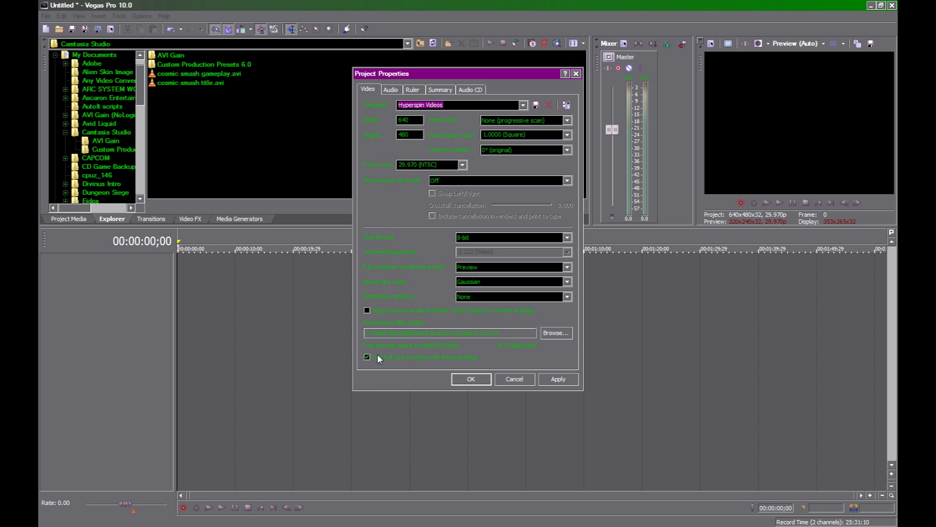
Accept the project settings and place cosmic smash gameplay.avi at the timeline start as video and audio.
left_click(456, 380)
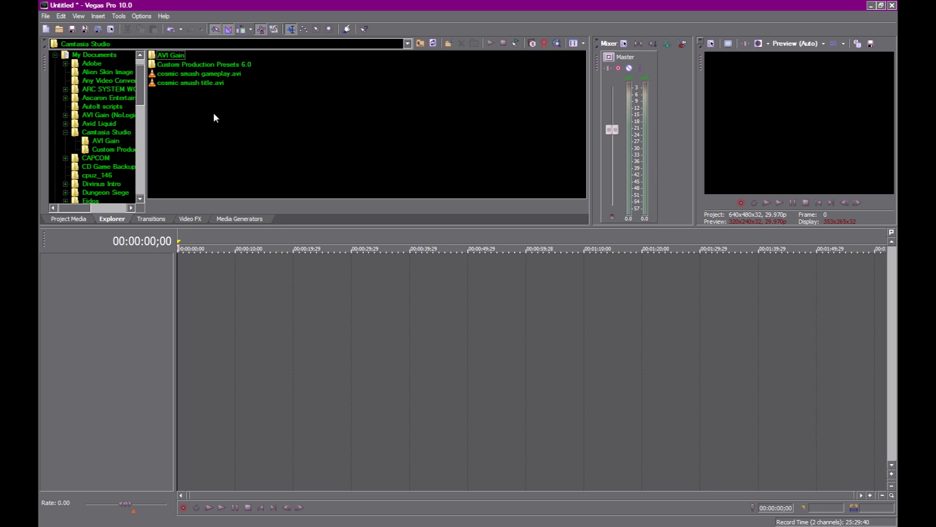
left_click(190, 75)
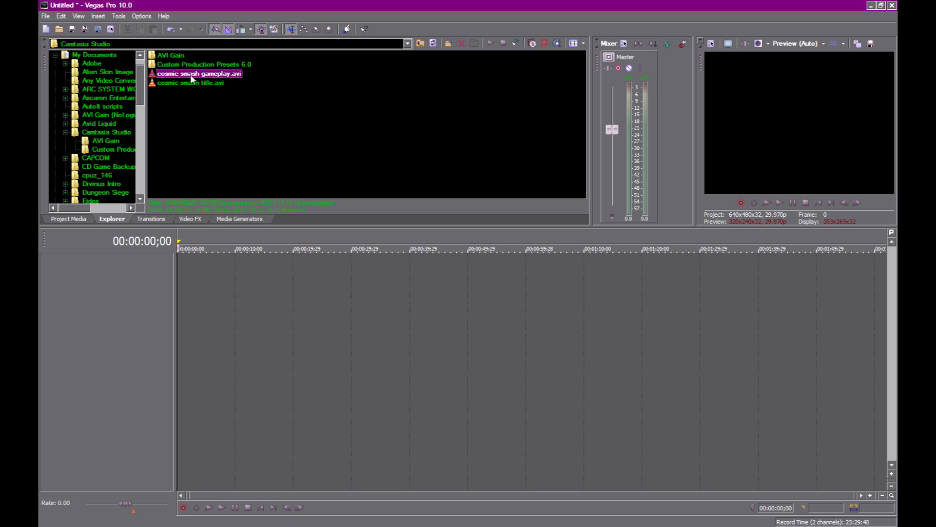
mouse_move(190, 74)
left_mouse_down()
mouse_move(215, 266)
mouse_move(182, 273)
left_mouse_up()
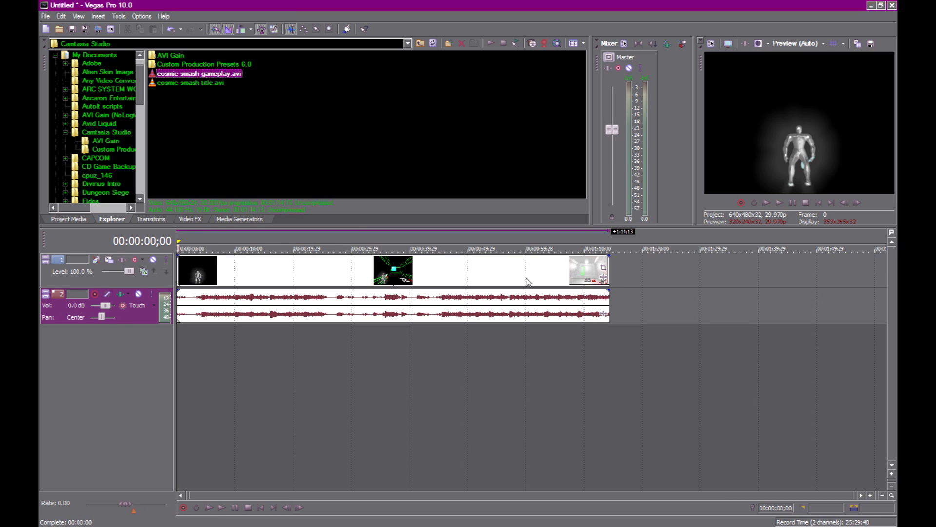
double_click(494, 286)
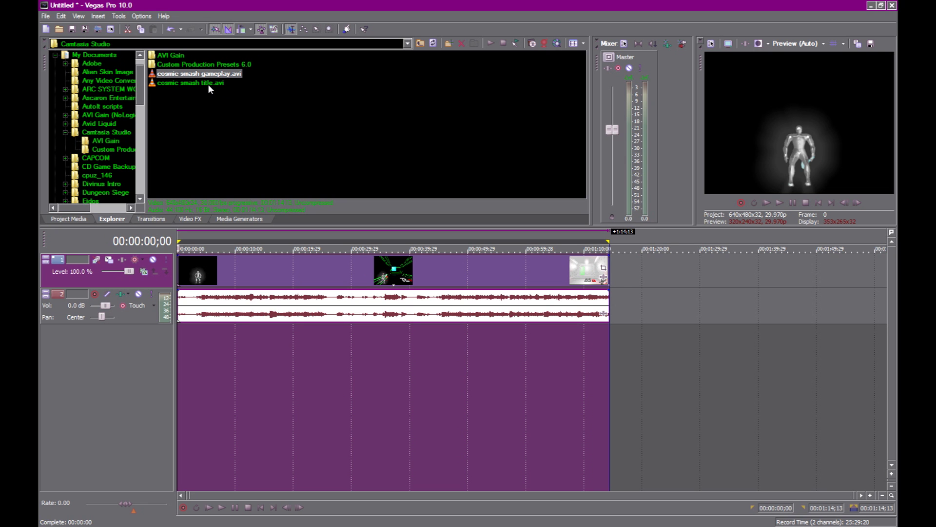
Scrub the gameplay between 6 and 16 seconds and preview playback from about 13 seconds.
left_click(227, 275)
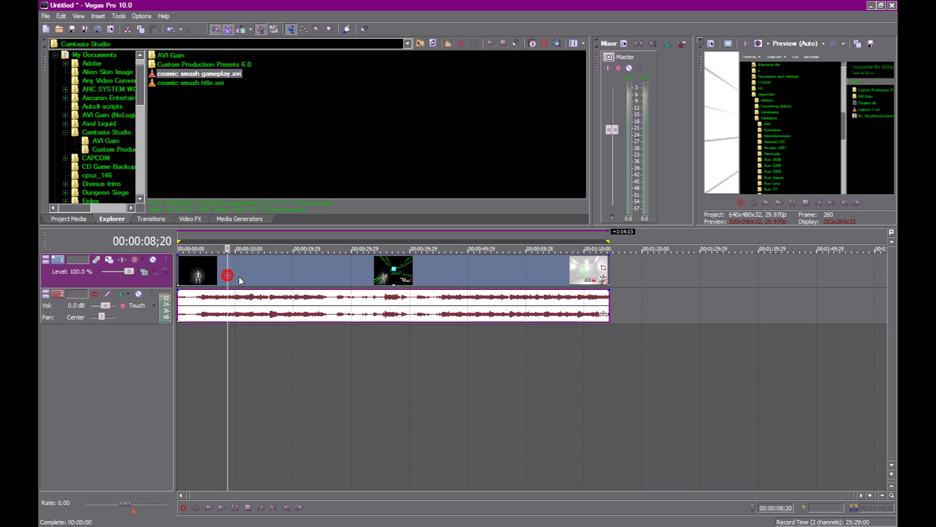
left_click(254, 277)
left_click(265, 277)
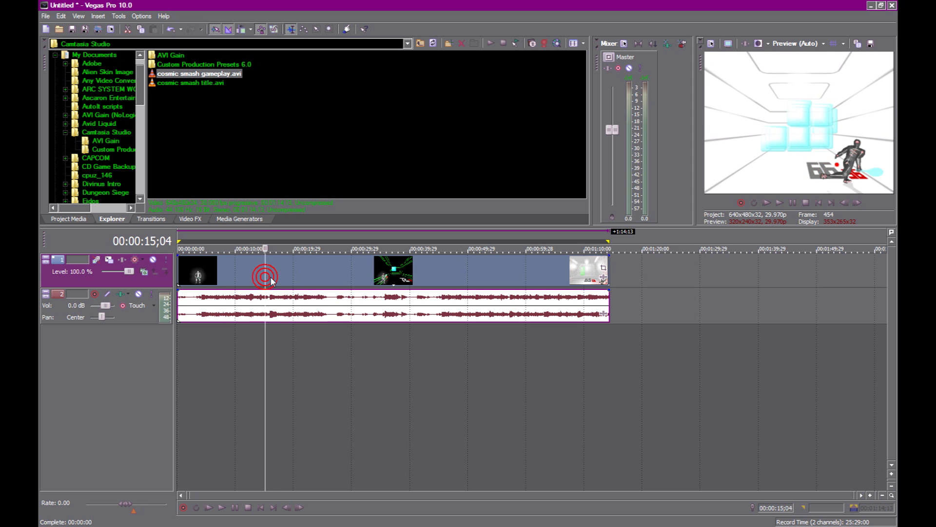
left_click(272, 276)
left_click(264, 272)
left_click(248, 272)
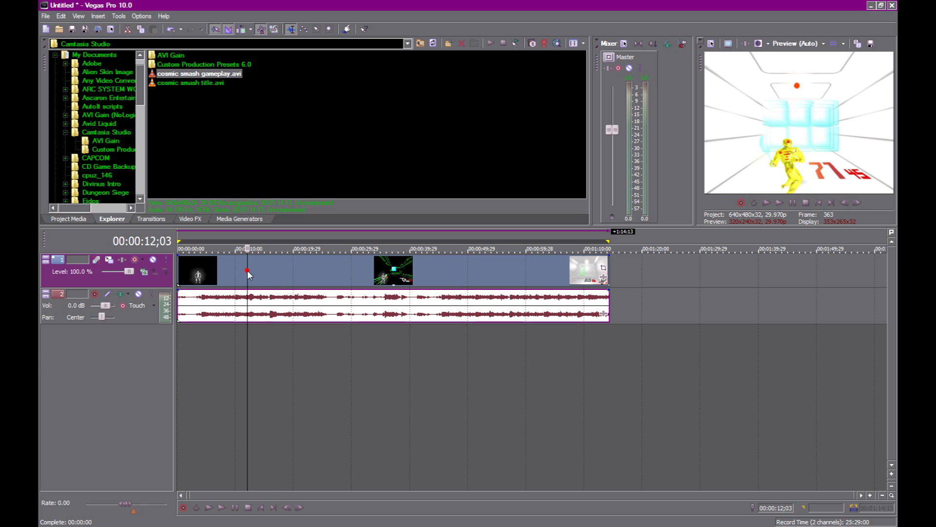
left_click(253, 270)
key("space")
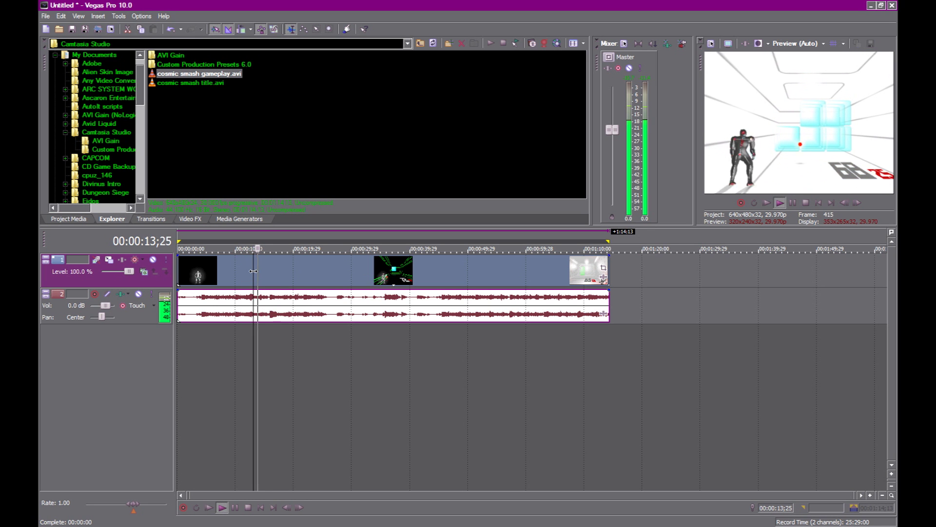
key("space")
Move the cursor back to 00:00:10;21 and preview the footage from there.
left_click(247, 271)
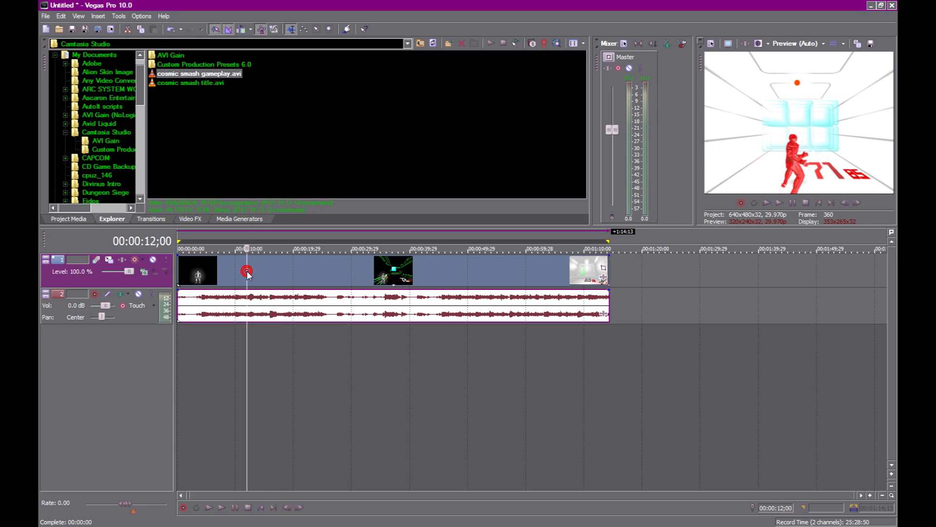
left_click(243, 270)
left_click(239, 272)
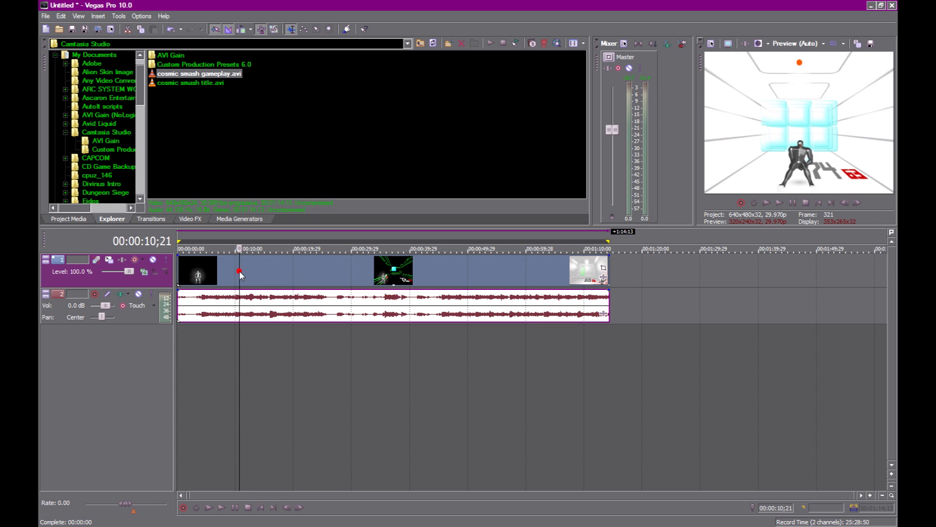
key("space")
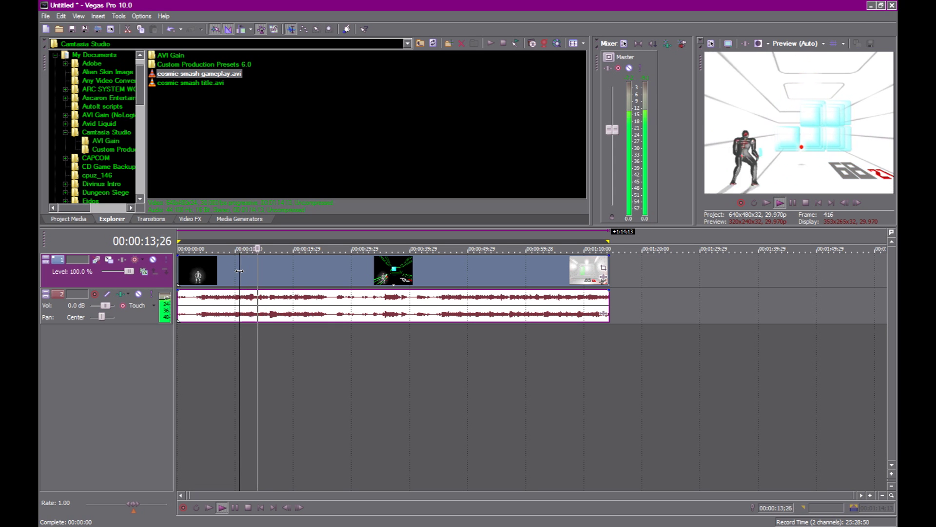
key("space")
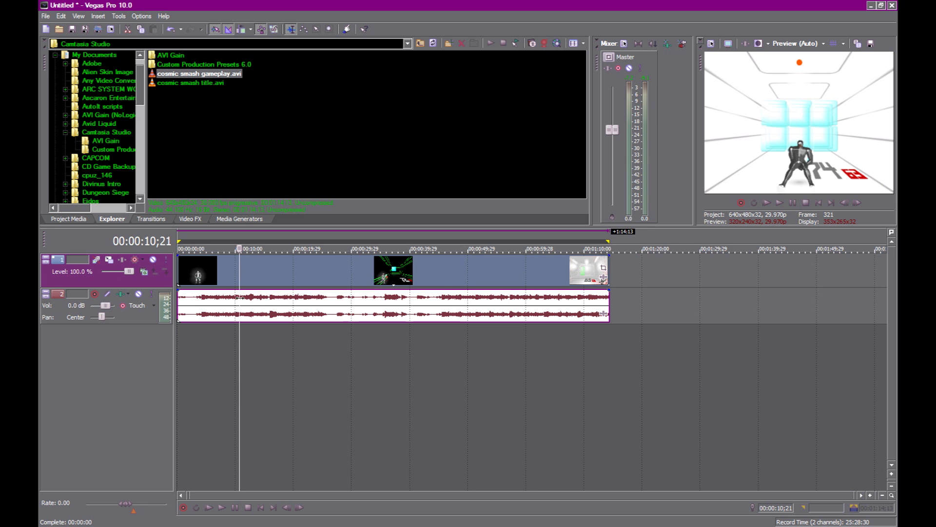
Split the gameplay at 00:00:10;21, delete the opening part, and shift the remainder to 00:00:00.
key("s")
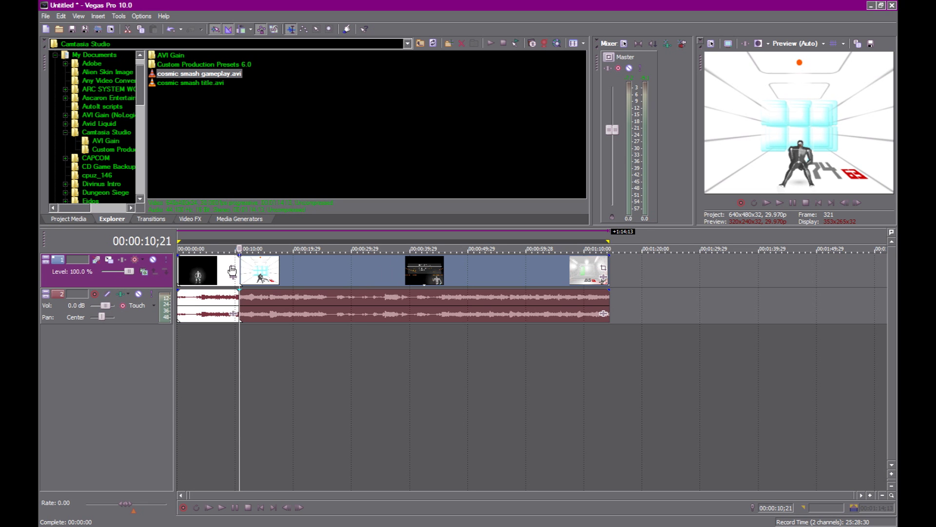
left_click(208, 262)
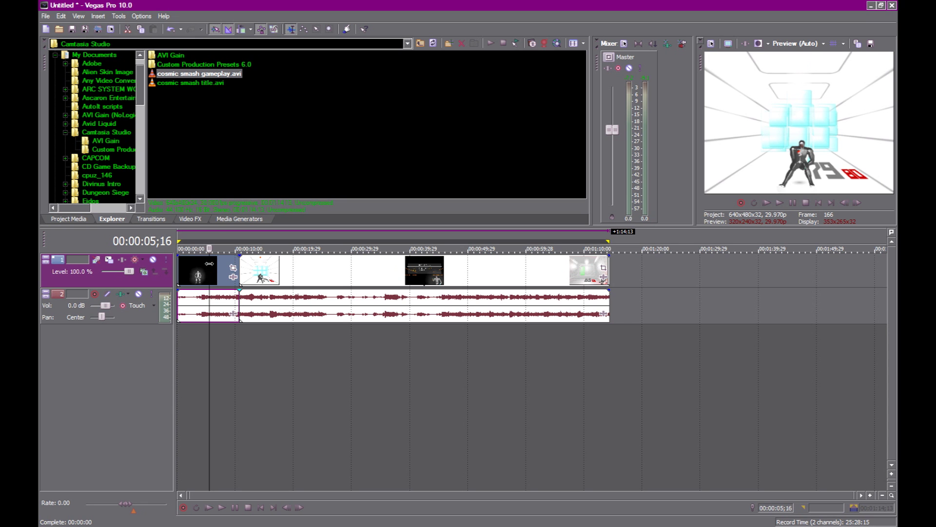
key("Delete")
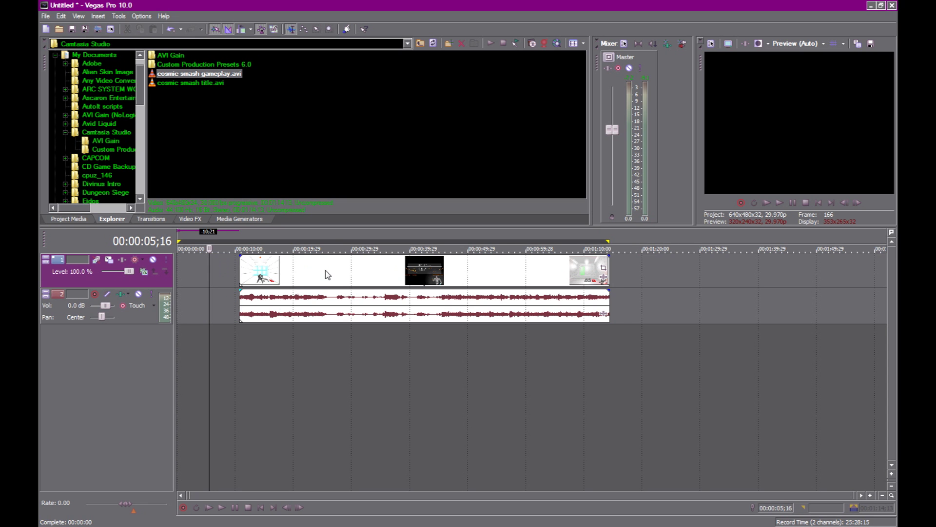
left_click_drag(324, 272, 263, 271)
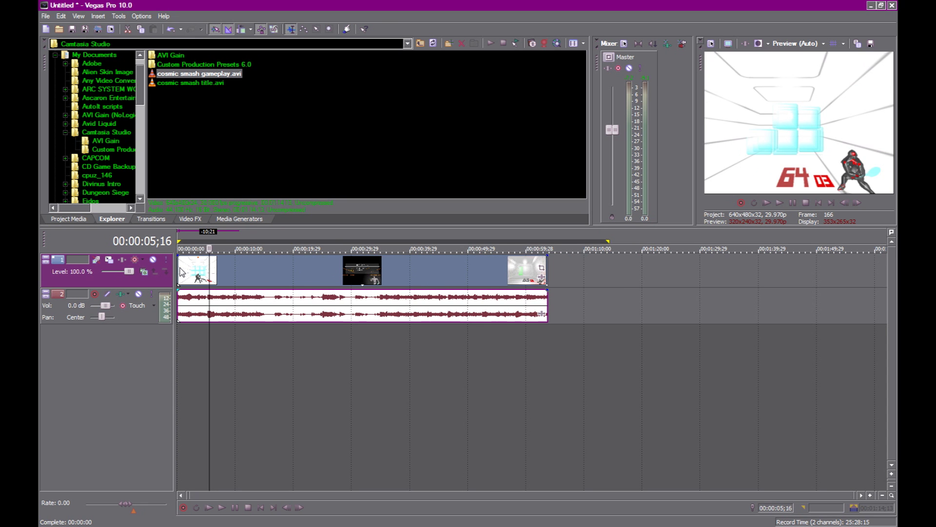
left_click(178, 285)
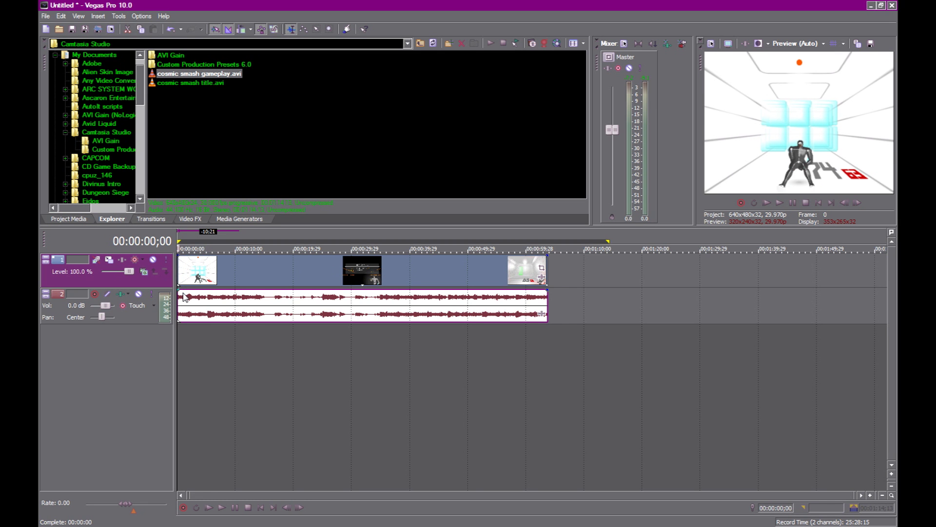
Add a short fade-in to the start of the gameplay audio.
scroll(184, 298, "up", 3)
scroll(184, 297, "up", 1)
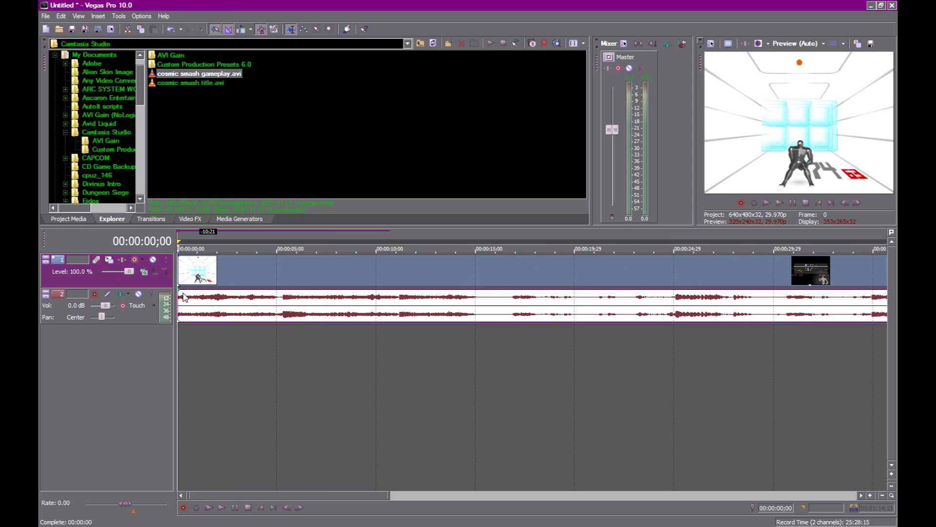
scroll(184, 298, "up", 2)
left_click_drag(180, 295, 193, 292)
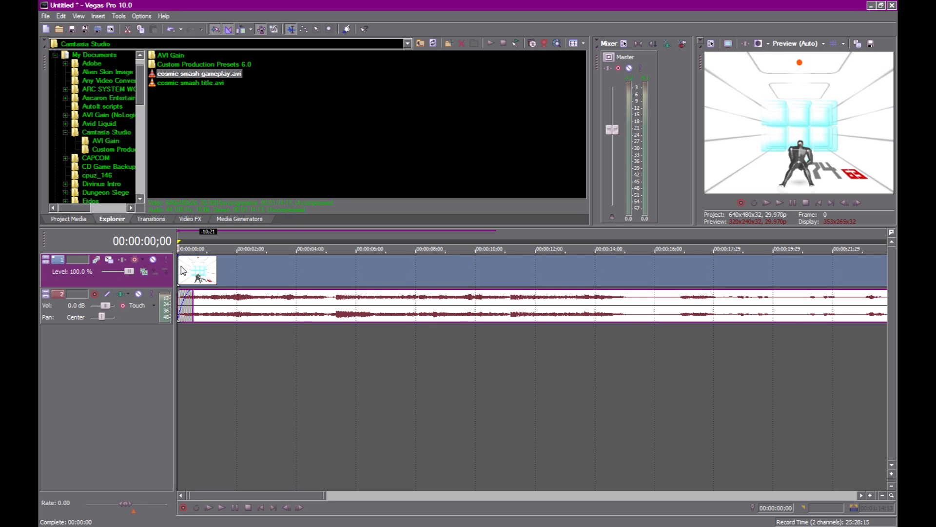
Select 0–30 seconds on the ruler and delete the part of the clip after 00:00:30;00.
scroll(182, 268, "down", 5)
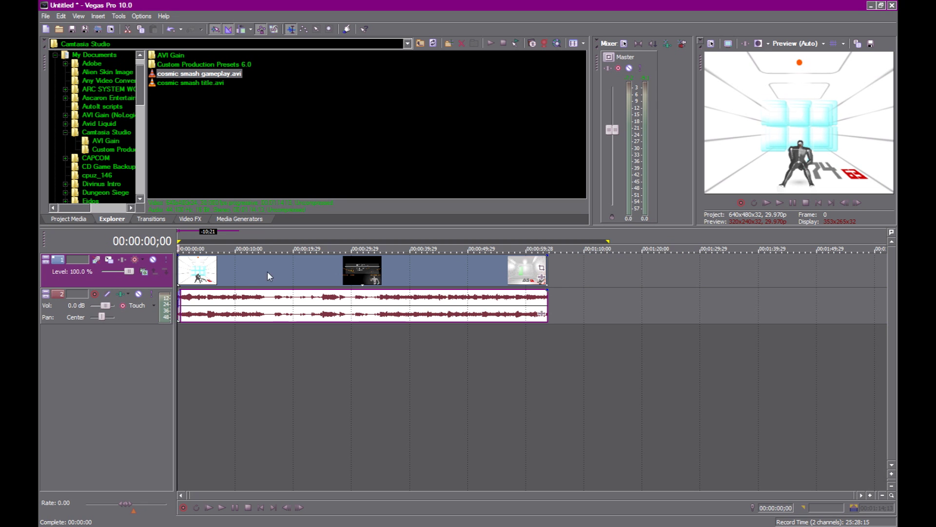
left_click(294, 338, "shift")
left_click(306, 339, "shift")
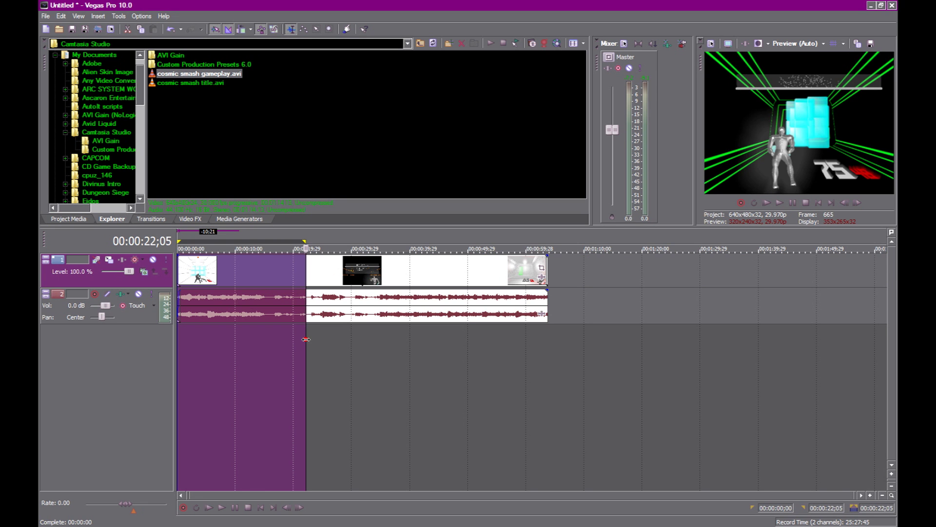
left_click(314, 339, "shift")
left_click(322, 340, "shift")
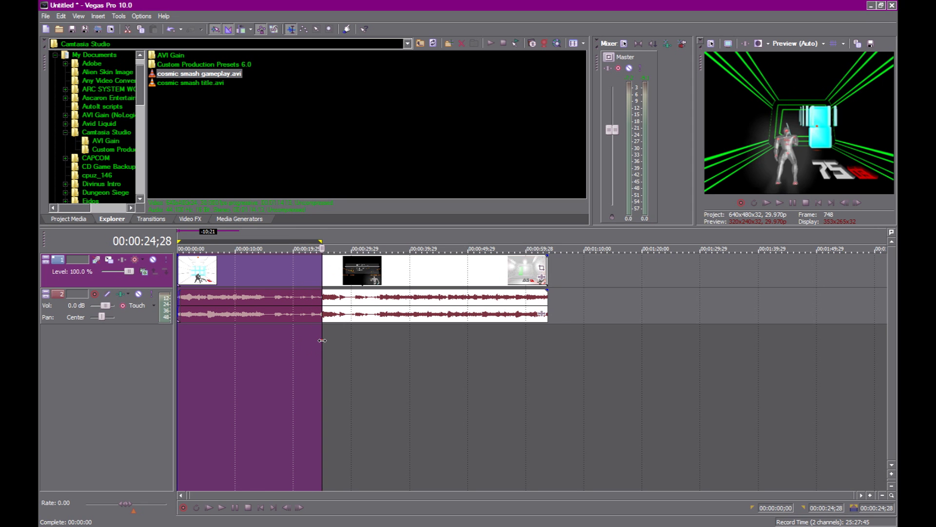
left_click_drag(333, 342, 351, 341)
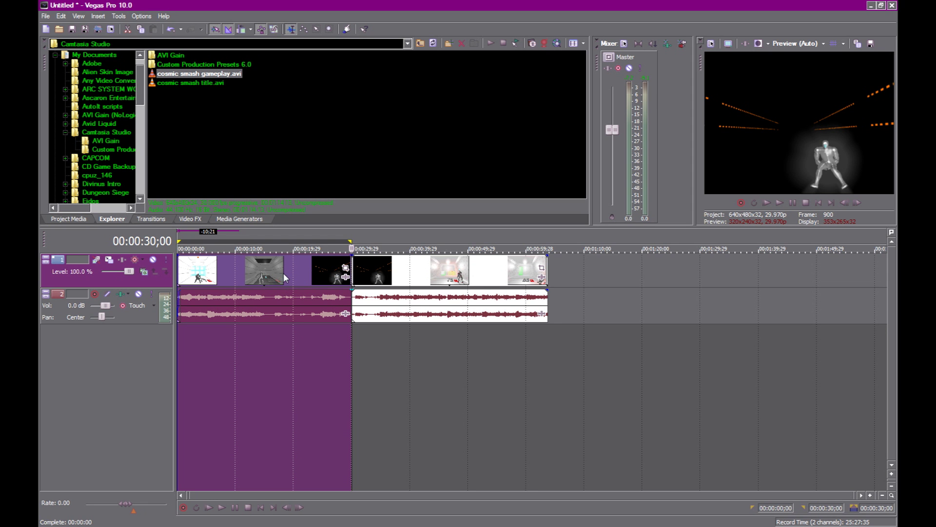
left_click(403, 274)
key("Delete")
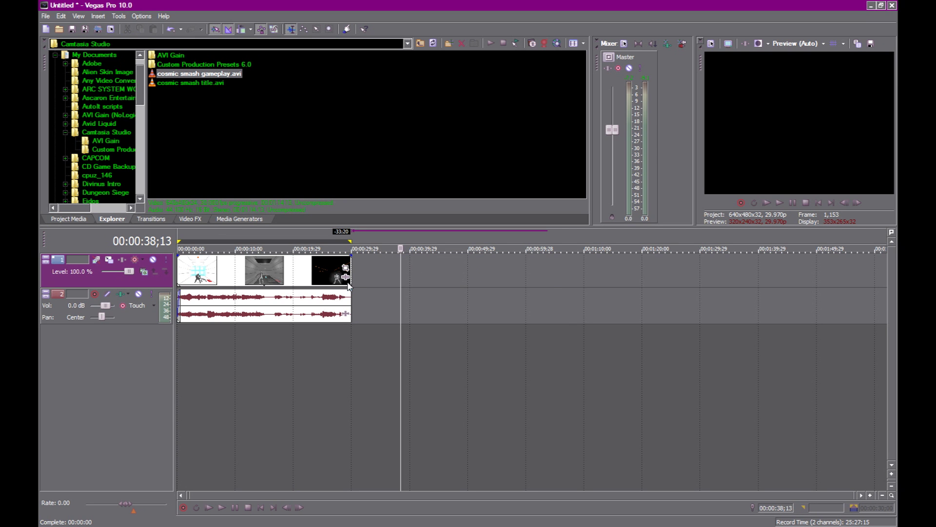
left_click(262, 272)
left_click(312, 269)
left_click(324, 268)
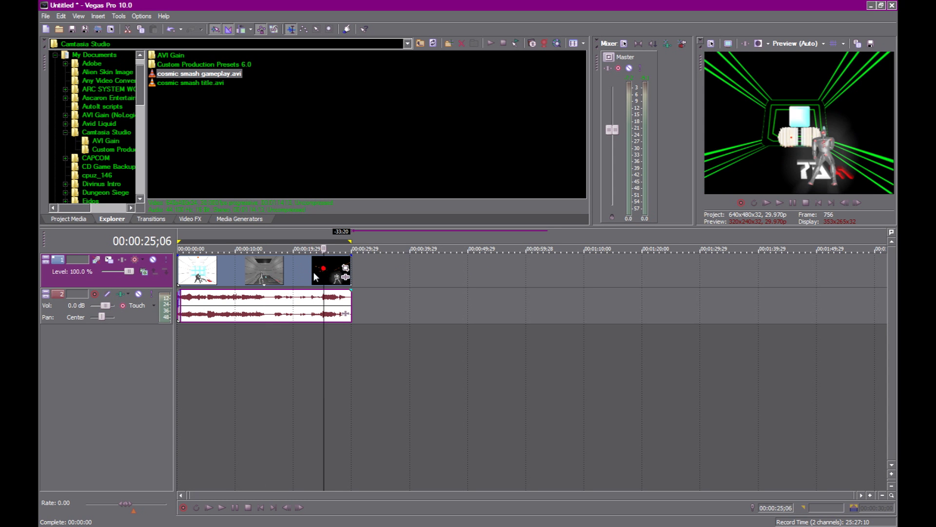
left_click(225, 276)
key("space")
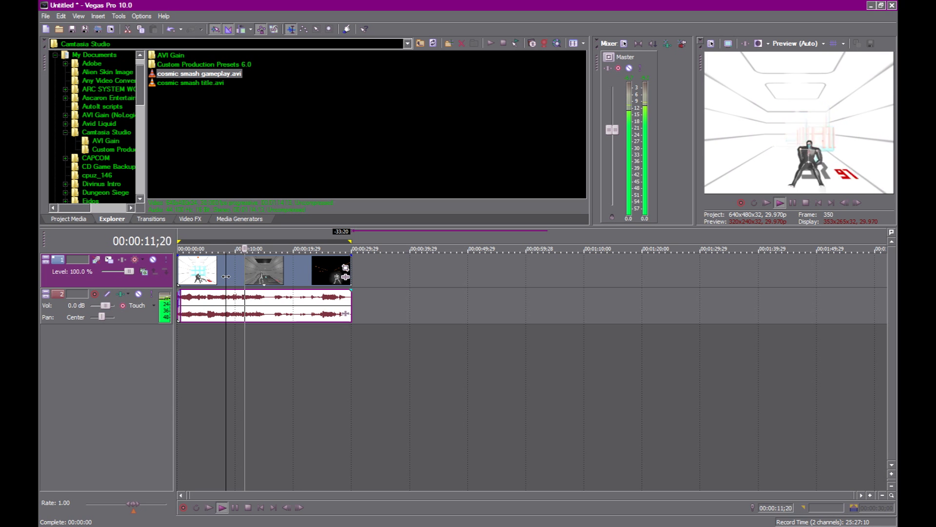
key("space")
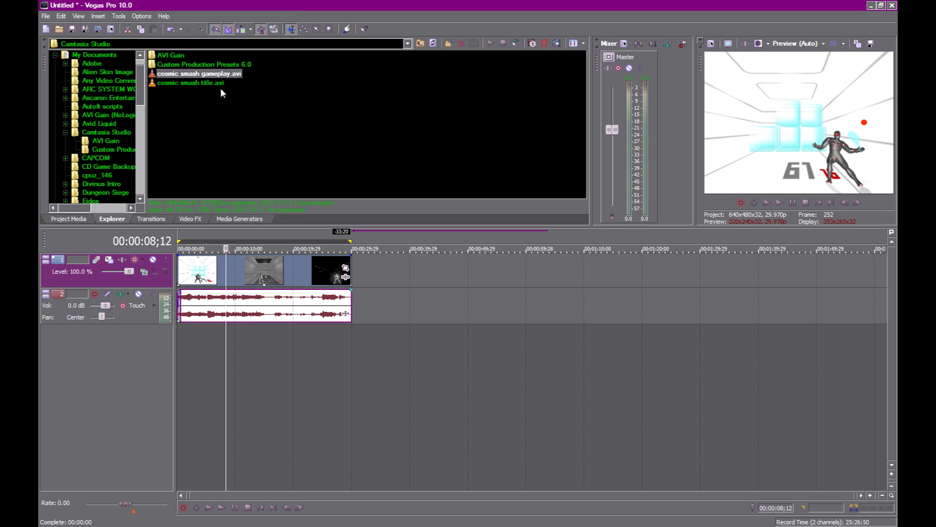
Drag cosmic smash title.avi onto new tracks so it starts at 00:00:30;00, after the gameplay.
left_click(208, 82)
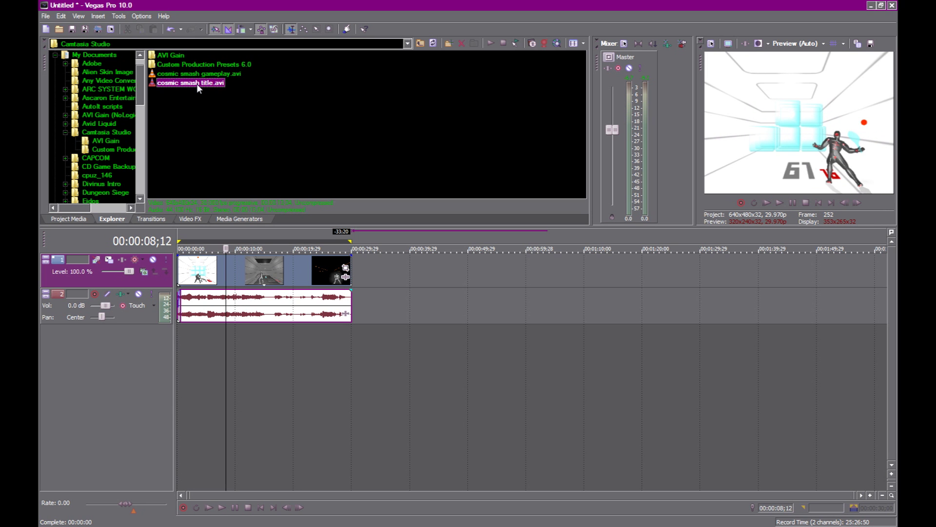
left_click_drag(197, 84, 358, 338)
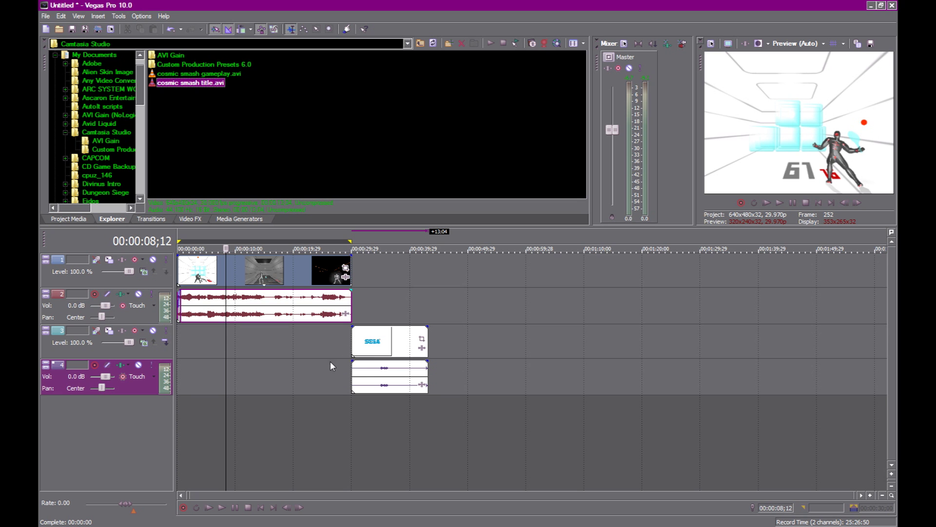
mouse_move(368, 345)
left_mouse_down()
mouse_move(385, 345)
mouse_move(367, 345)
left_mouse_up()
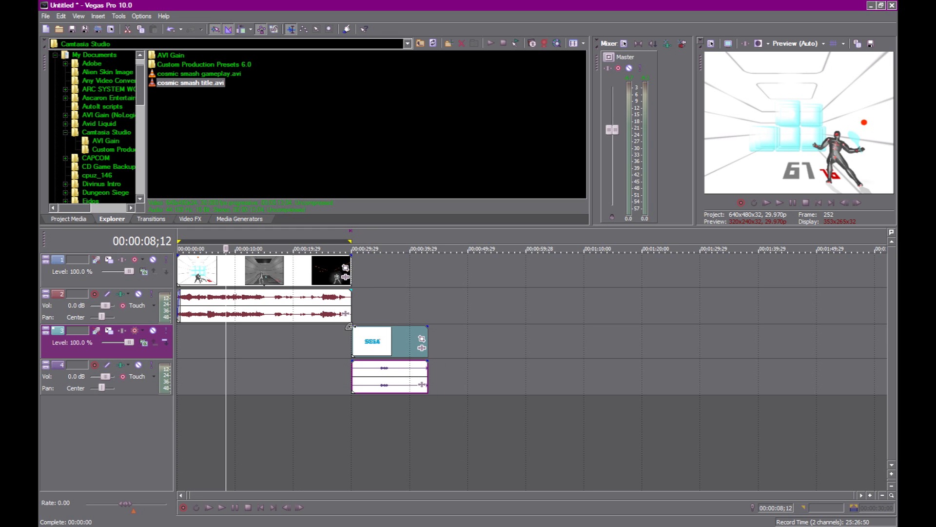
Fade out the gameplay video and audio over their final half-second and start the title audio fade-in.
left_click(350, 305)
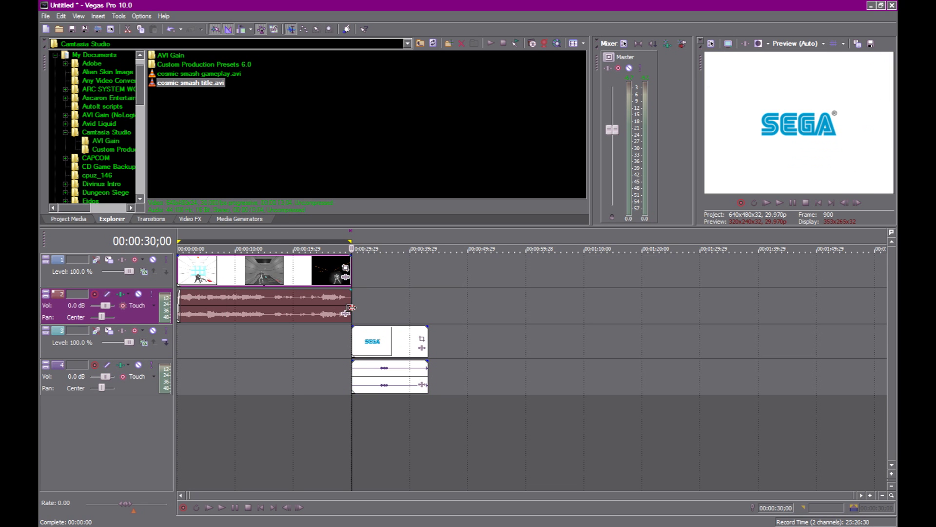
scroll(359, 333, "up", 5)
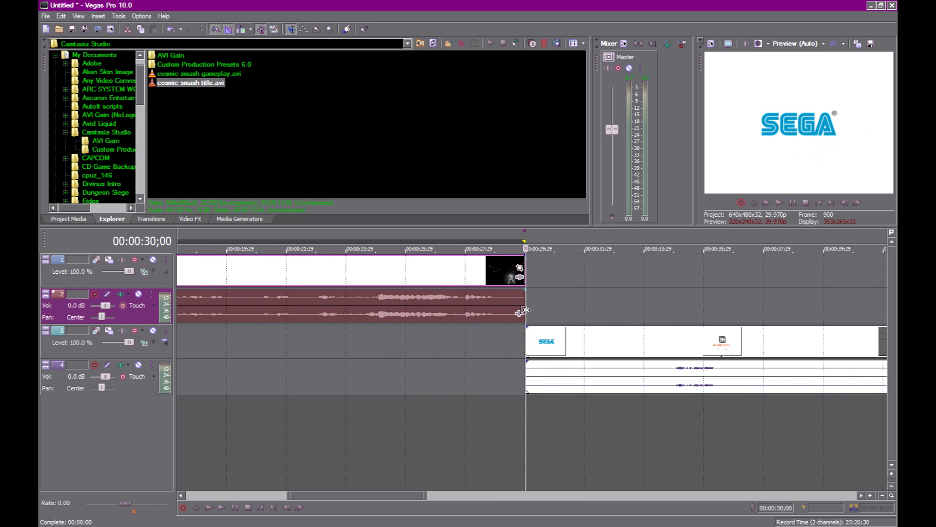
scroll(524, 308, "up", 2)
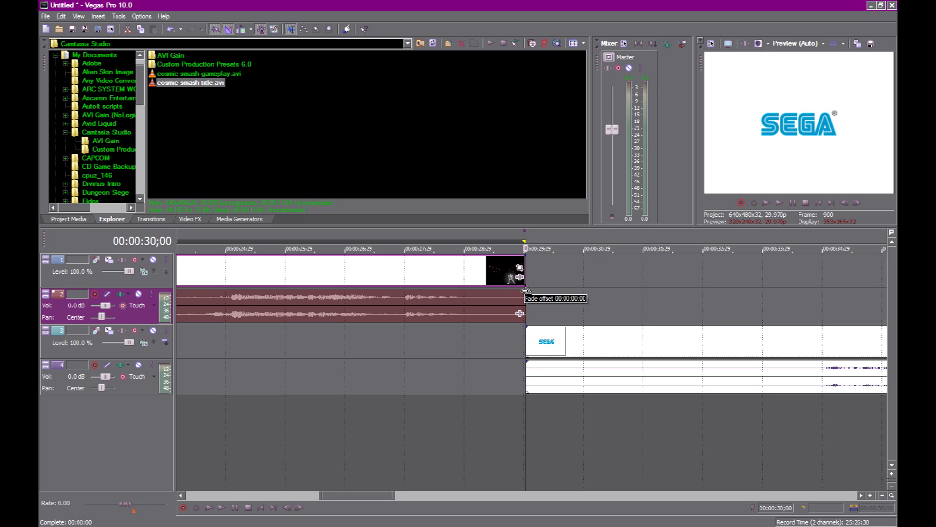
left_click_drag(525, 291, 496, 290)
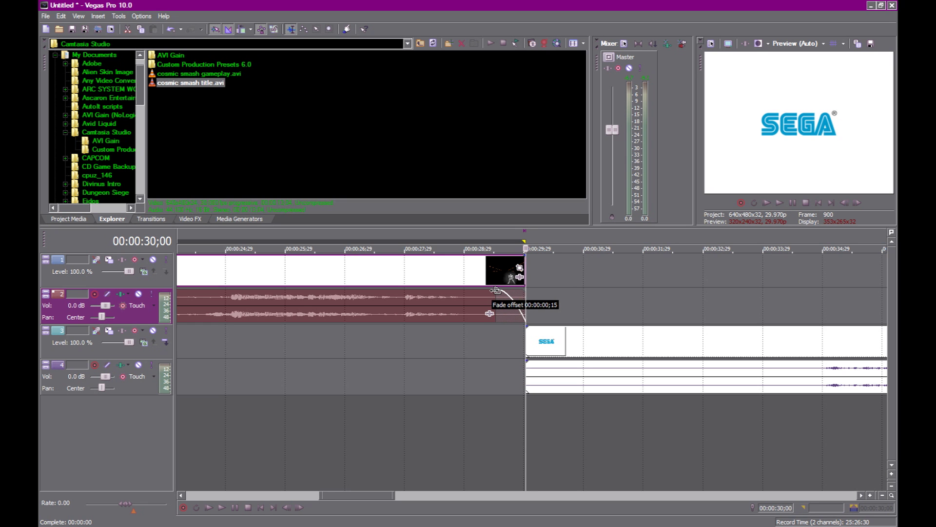
left_click_drag(495, 290, 495, 292)
left_click_drag(526, 254, 495, 257)
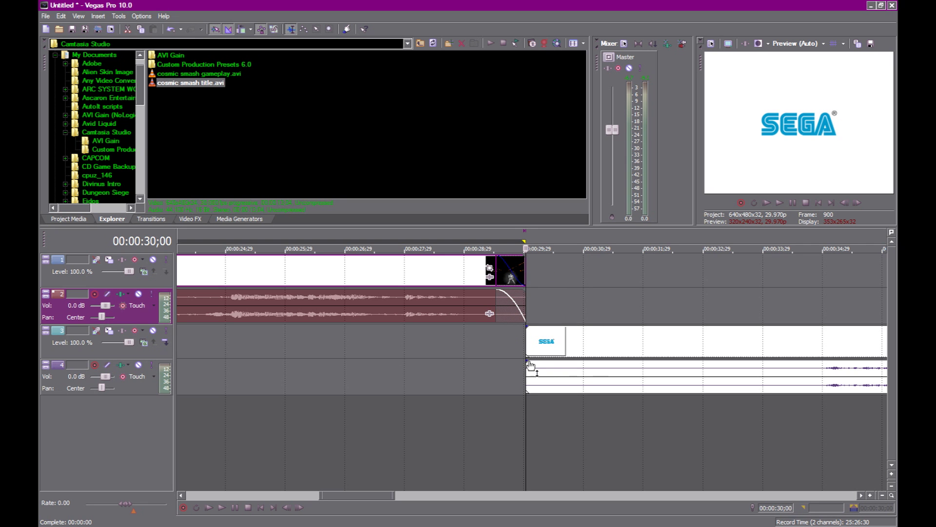
mouse_move(529, 362)
left_mouse_down()
mouse_move(550, 360)
mouse_move(528, 361)
left_mouse_up()
Scrub and preview the title clip to settle the cut point at 32;28.
left_click(658, 341)
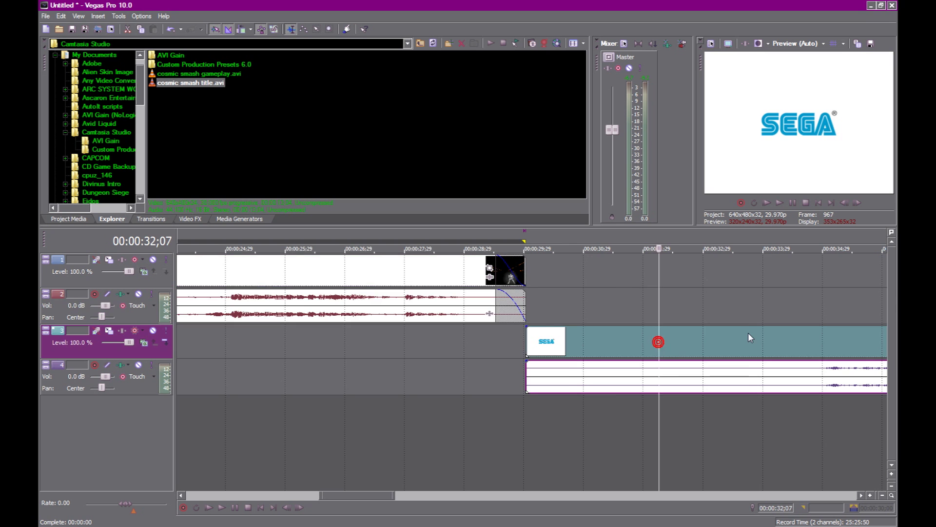
left_click(748, 333)
scroll(748, 334, "down", 3)
left_click_drag(521, 340, 509, 340)
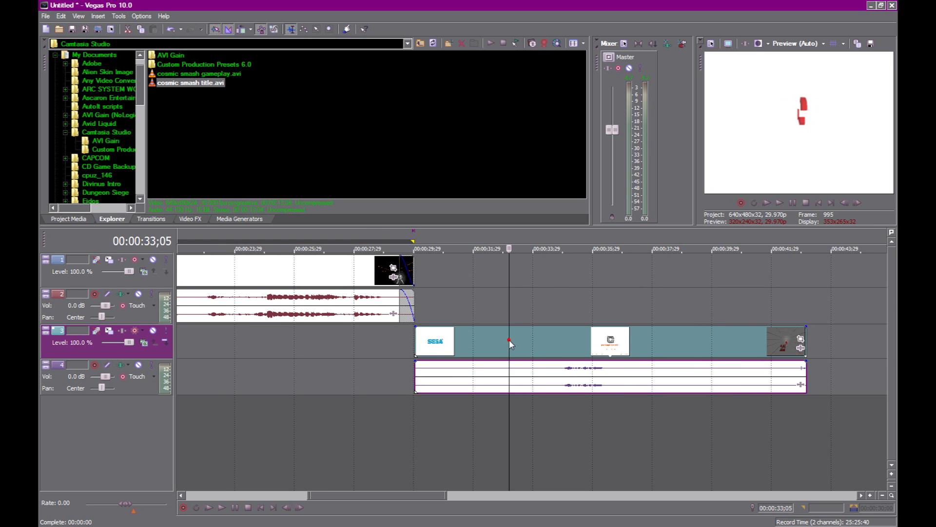
left_click(506, 339)
left_click(505, 339)
left_click(502, 339)
key("space")
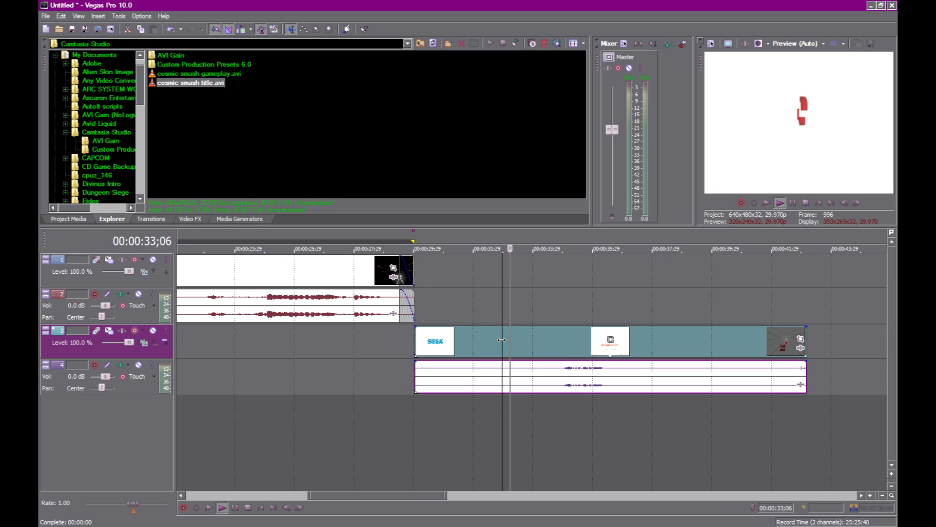
key("space")
Split the title at 32;28, delete its opening, and move the remainder to start at 30;00.
key("s")
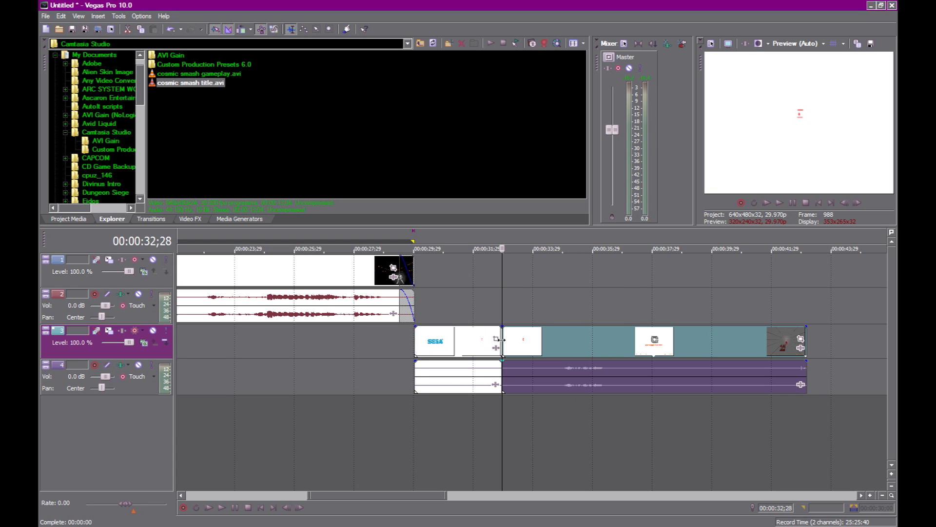
left_click(471, 342)
key("Delete")
left_click_drag(541, 345, 423, 336)
left_click(419, 336)
Fade in the title clip's audio and video over about 15 frames from 0:30.
scroll(431, 335, "up", 5)
left_click_drag(528, 361, 645, 361)
left_click_drag(534, 331, 648, 335)
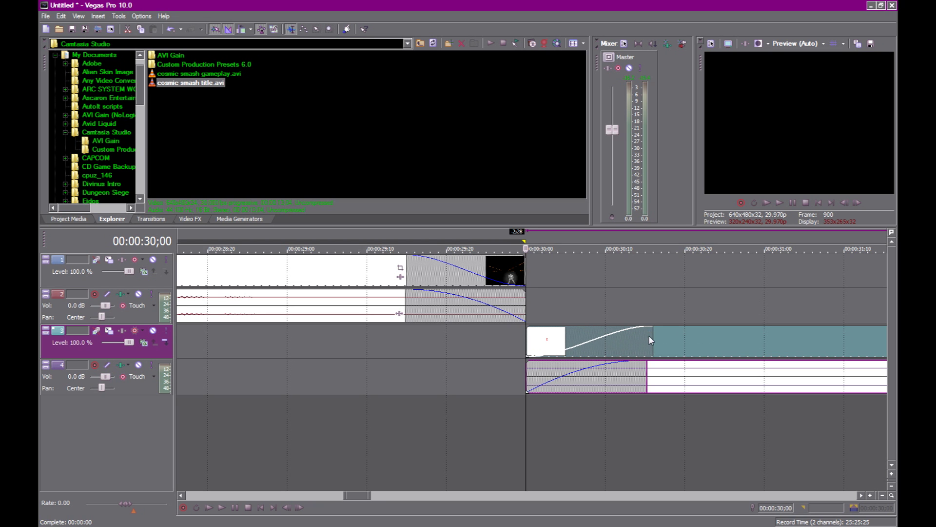
scroll(606, 314, "down", 8)
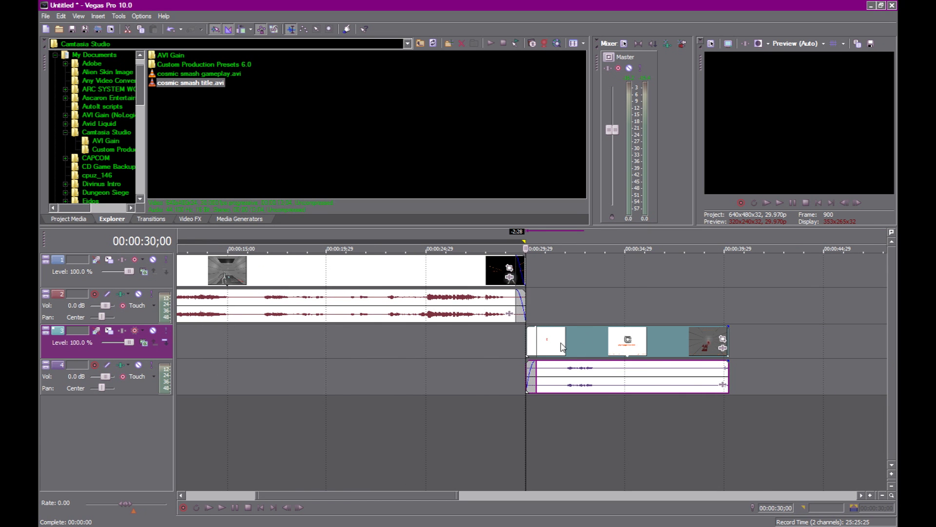
Select 30;00 to 35;14 on the ruler and delete the title clip's tail after 35;14.
left_click(615, 410, "shift")
left_click(632, 411, "shift")
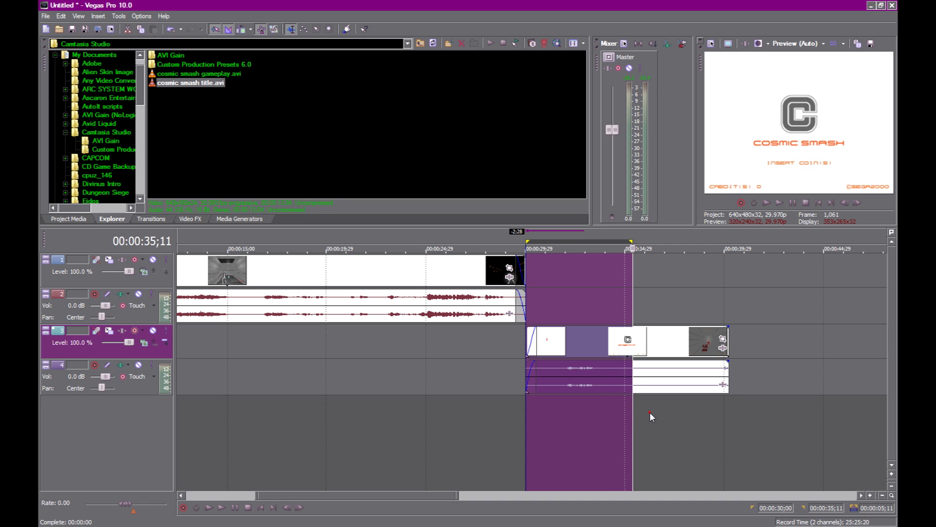
left_click(649, 412, "shift")
left_click(641, 411, "shift")
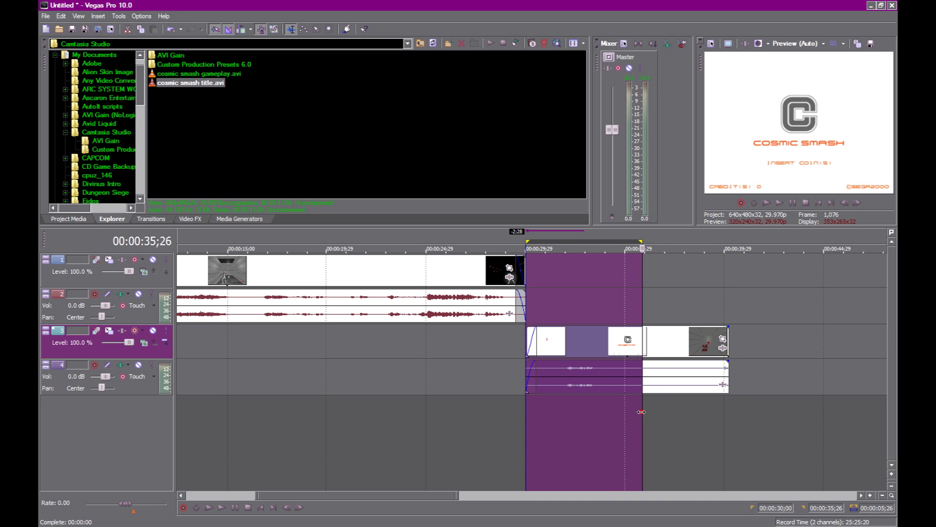
left_click(637, 411, "shift")
left_click(634, 411, "shift")
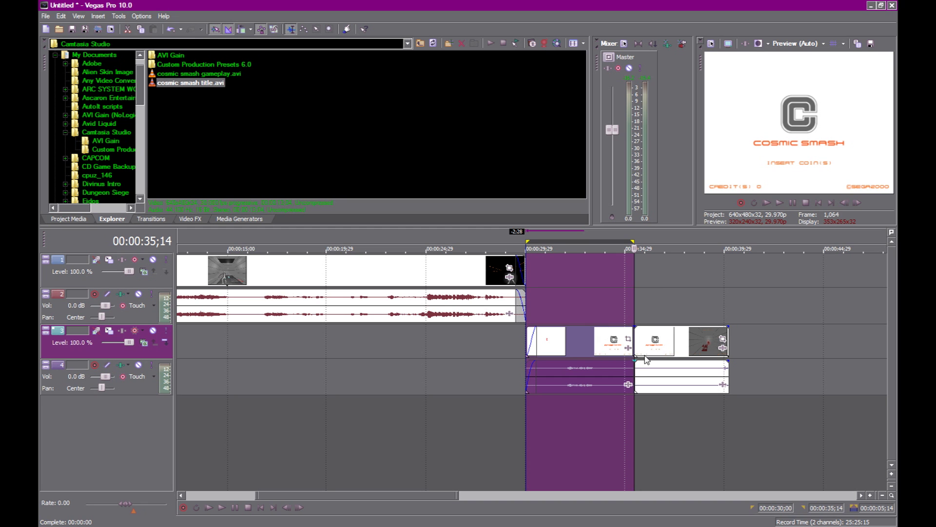
left_click(650, 335)
key("Delete")
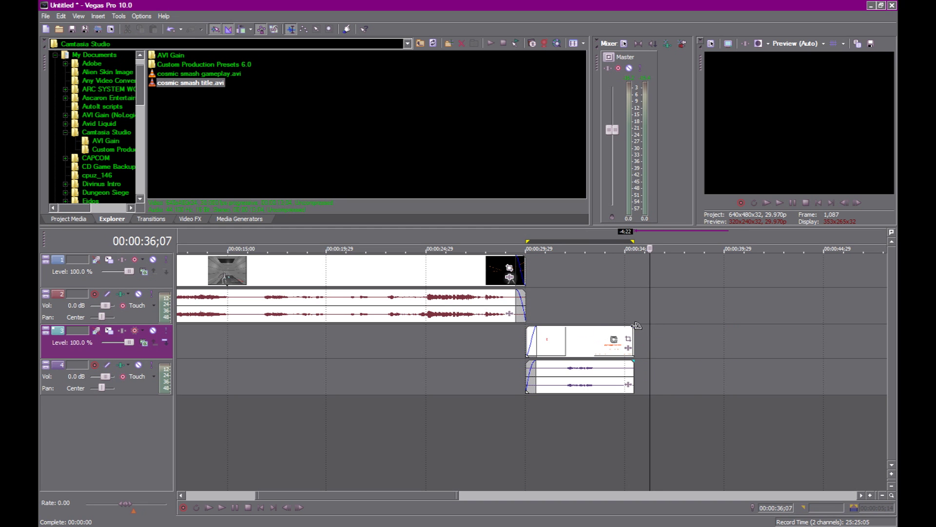
left_click(635, 327)
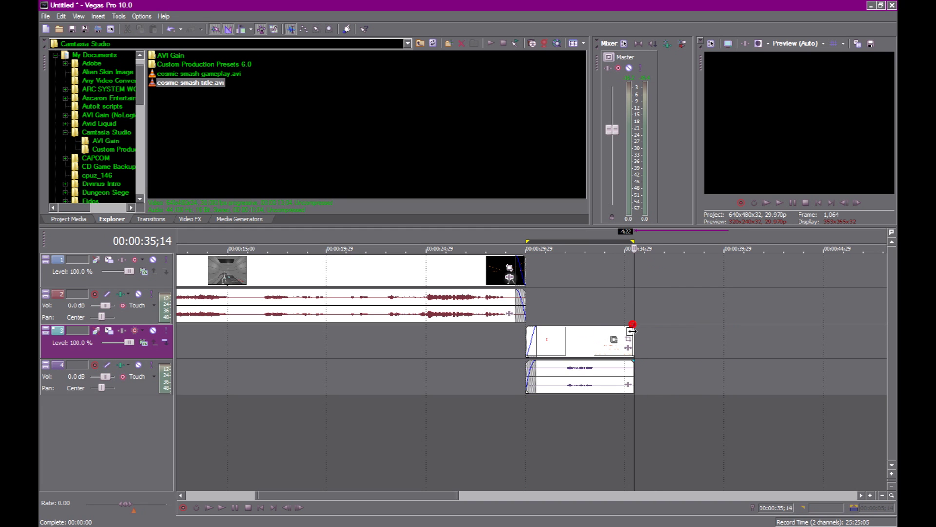
Play the gameplay-to-title transition from near the gameplay's end to check it.
left_click(480, 267)
key("space")
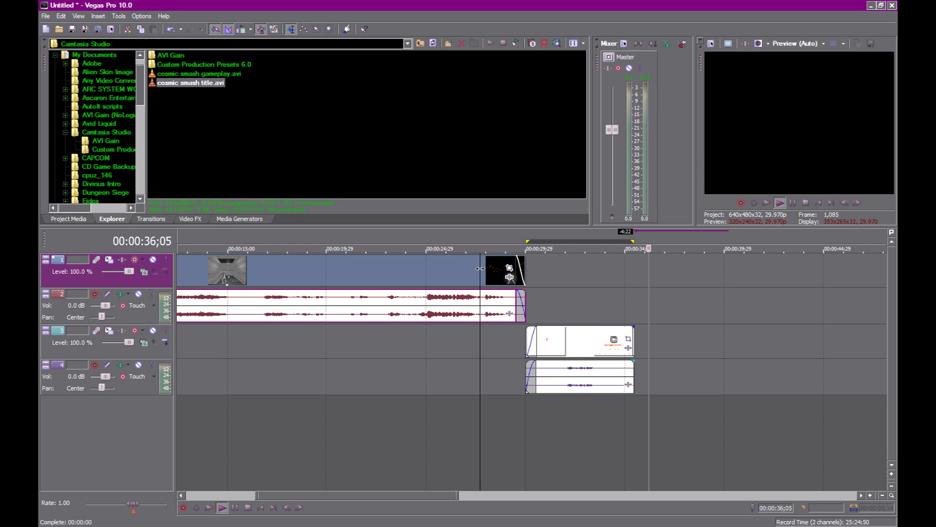
key("space")
Add roughly 16-frame fade-outs to the end of the title clip's audio and video events.
left_click(633, 364)
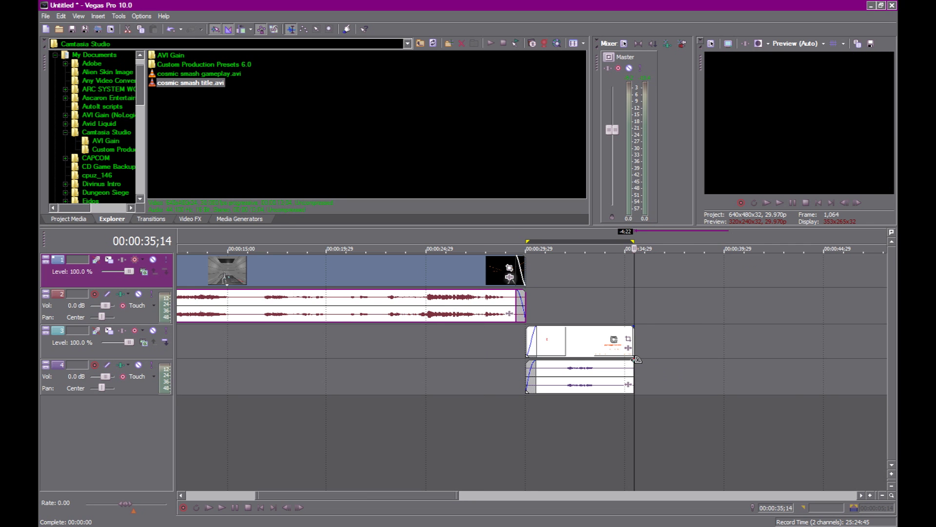
scroll(633, 365, "up", 5)
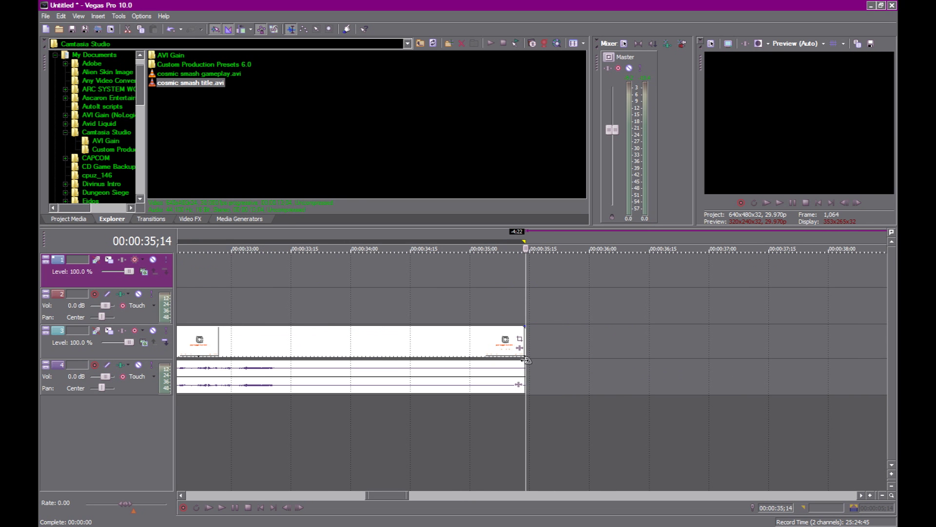
left_click_drag(525, 359, 466, 359)
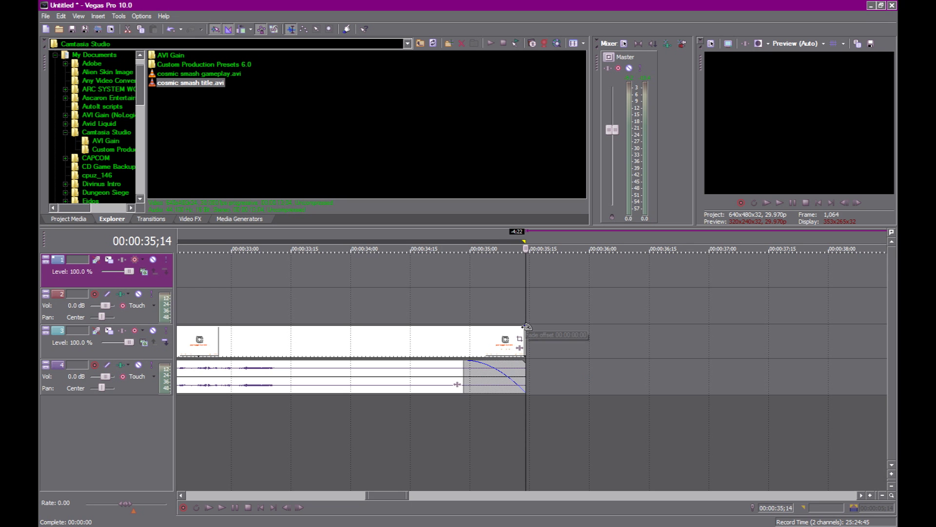
left_click_drag(526, 326, 464, 328)
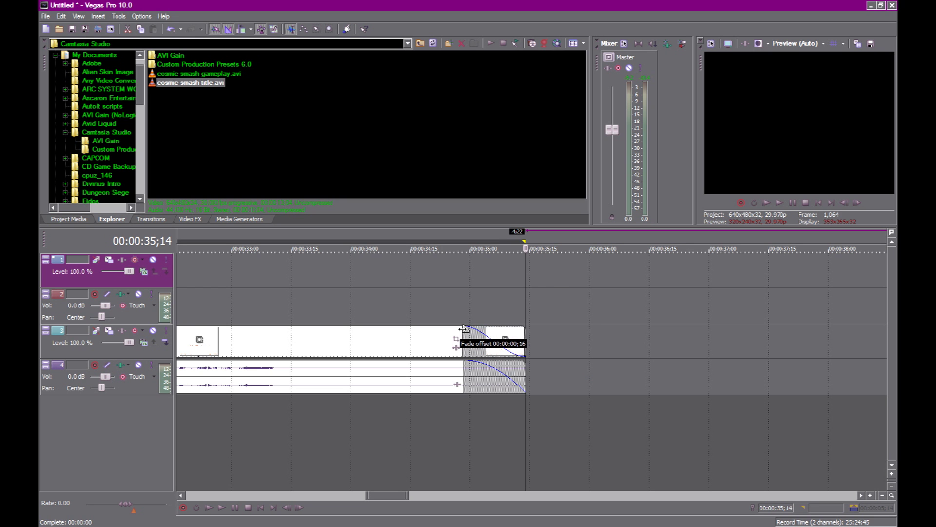
Play back from just before the gameplay clip's end to preview the transition and title.
left_click(397, 302)
scroll(396, 302, "down", 3)
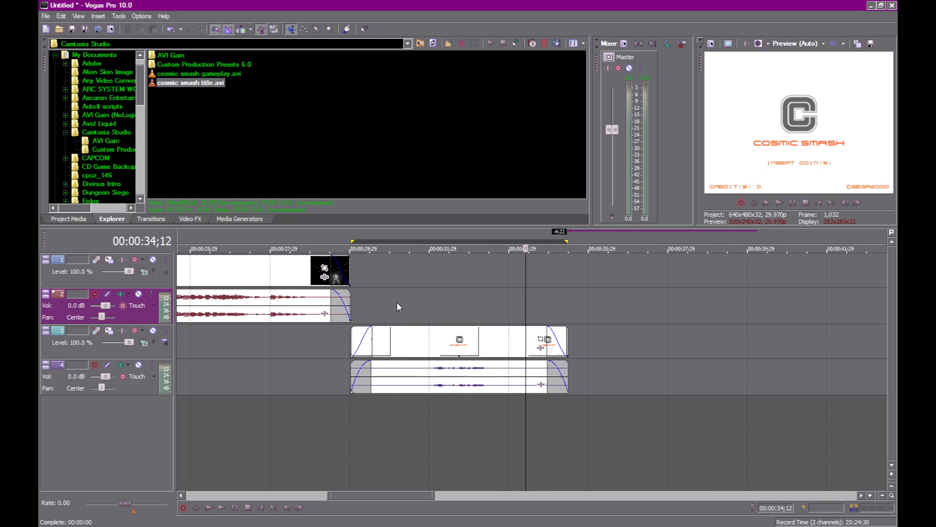
scroll(405, 311, "down", 1)
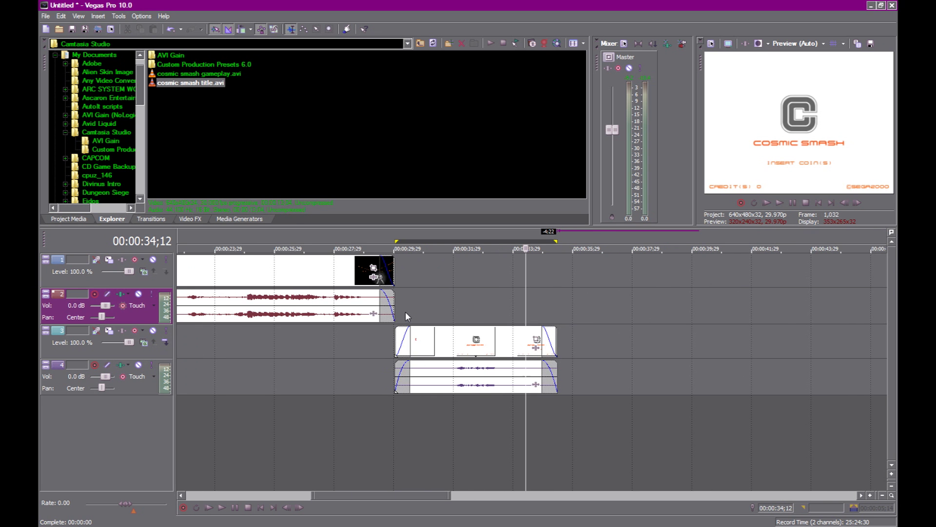
left_click(346, 266)
key("space")
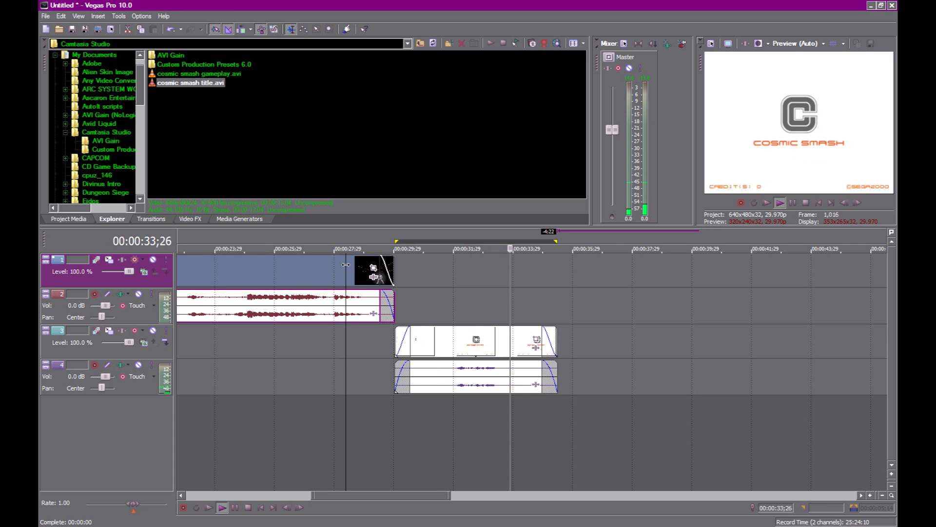
key("space")
scroll(390, 347, "down", 5)
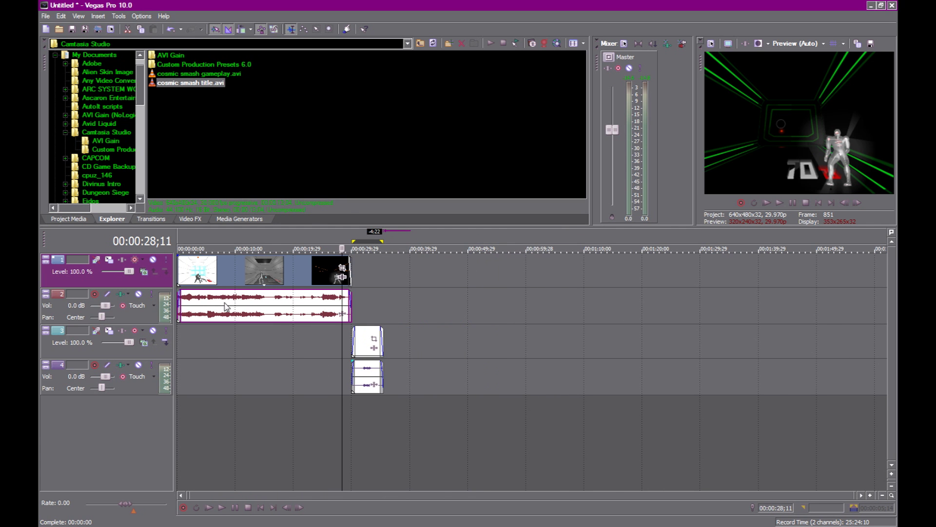
left_click(180, 263)
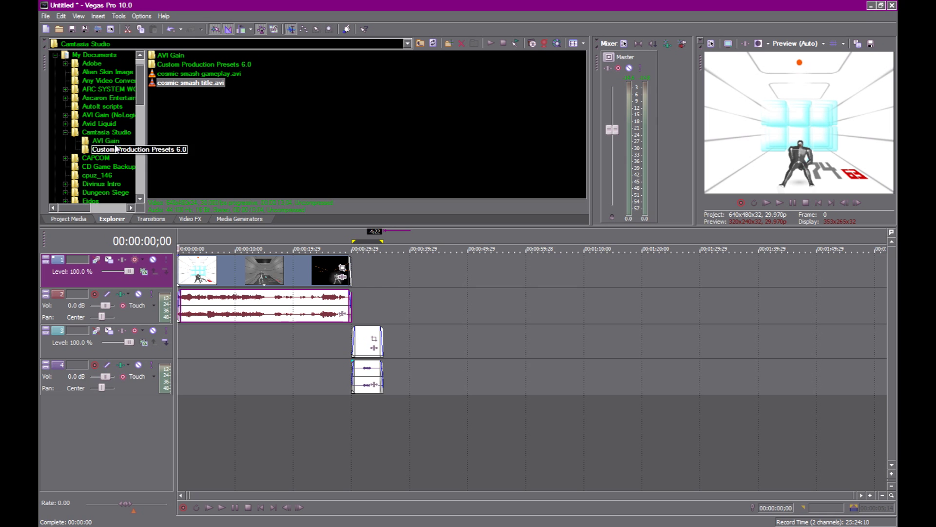